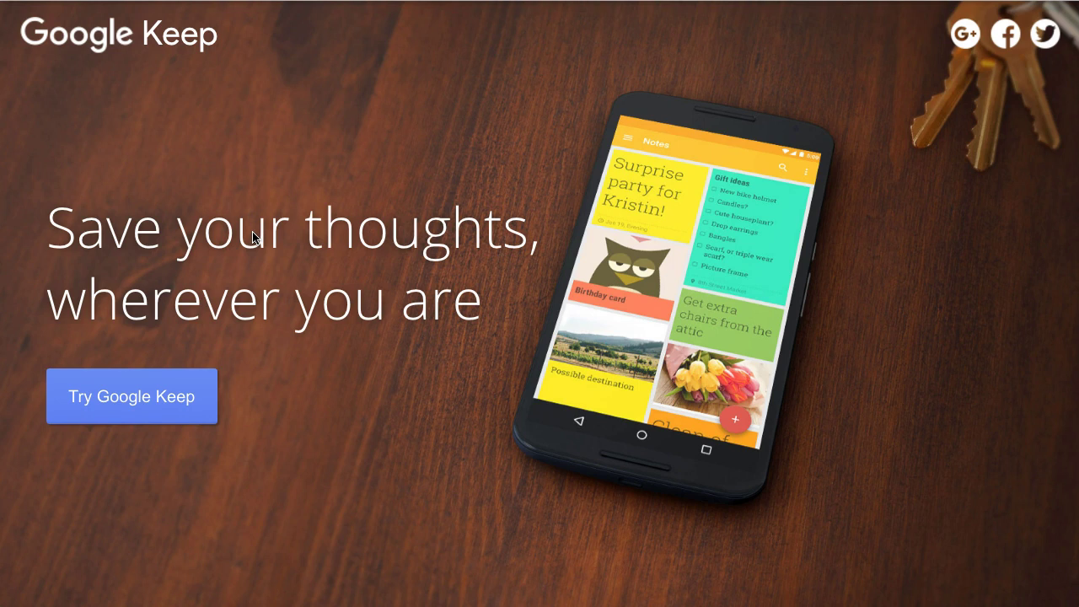
- Move through the Google Keep landing page to its Android, iOS, Chrome and Web Version choices
{"action": "left_click", "coordinate": [316, 211]}
{"action": "left_click", "coordinate": [320, 214]}
{"action": "left_click", "coordinate": [324, 226]}
{"action": "left_click", "coordinate": [303, 267]}
{"action": "left_click", "coordinate": [265, 242]}
{"action": "left_click", "coordinate": [233, 241]}
{"action": "left_click", "coordinate": [223, 234]}
{"action": "left_click", "coordinate": [202, 91]}
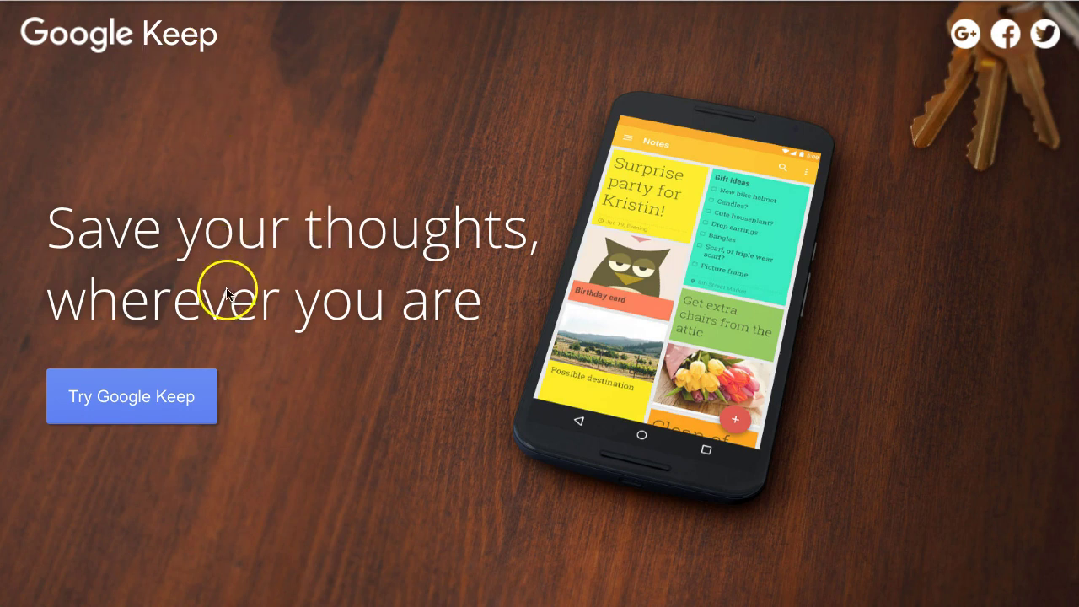
{"action": "left_click", "coordinate": [135, 402]}
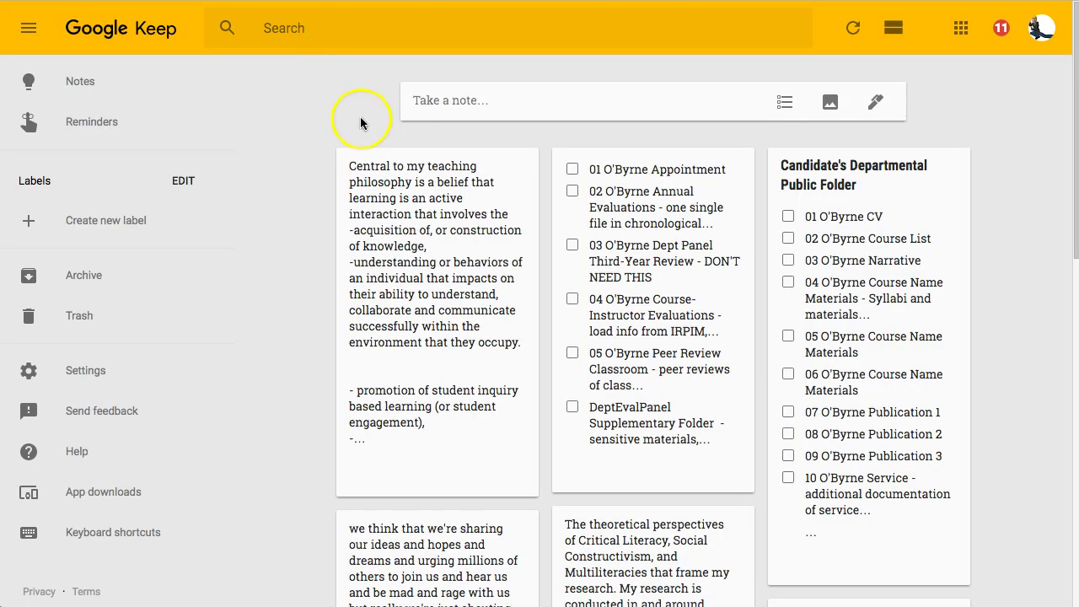
- Glance at the account menu, then collapse Keep's side navigation panel with the Main menu button
{"action": "left_click", "coordinate": [733, 95]}
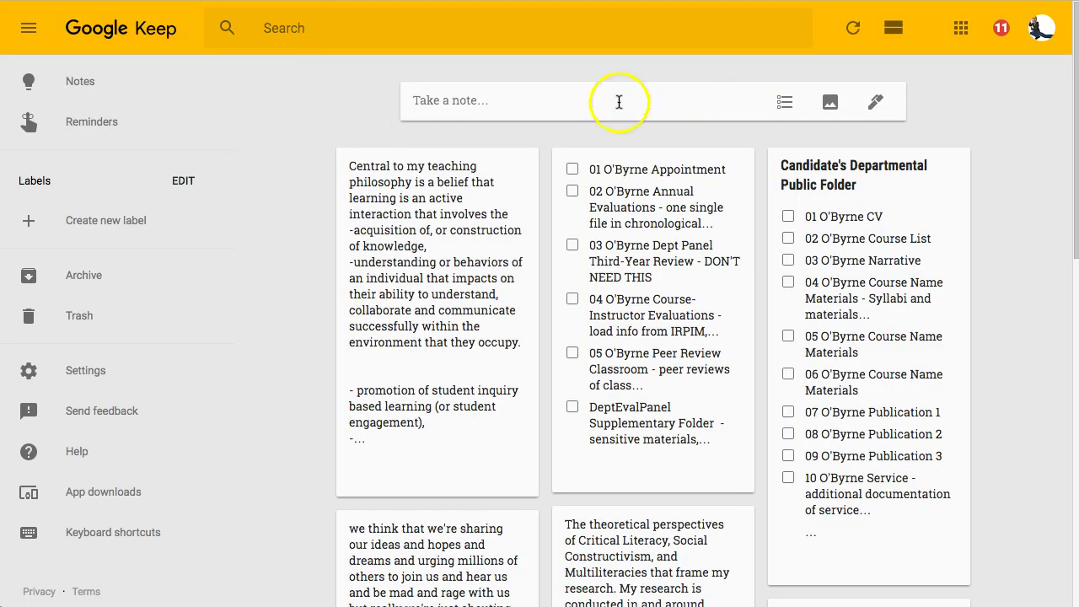
{"action": "left_click", "coordinate": [1044, 28]}
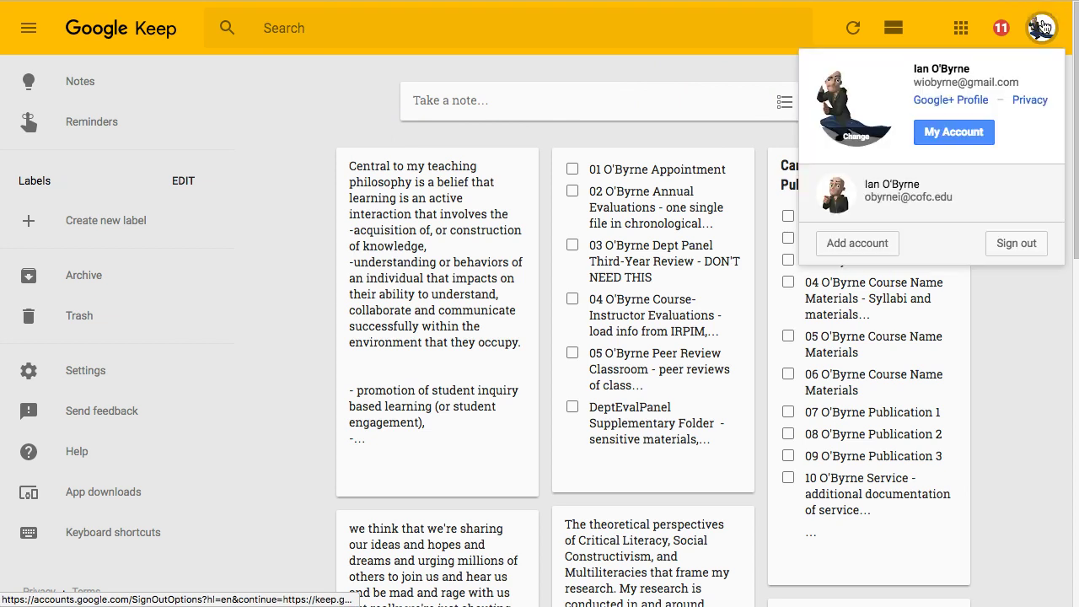
{"action": "left_click", "coordinate": [1001, 269]}
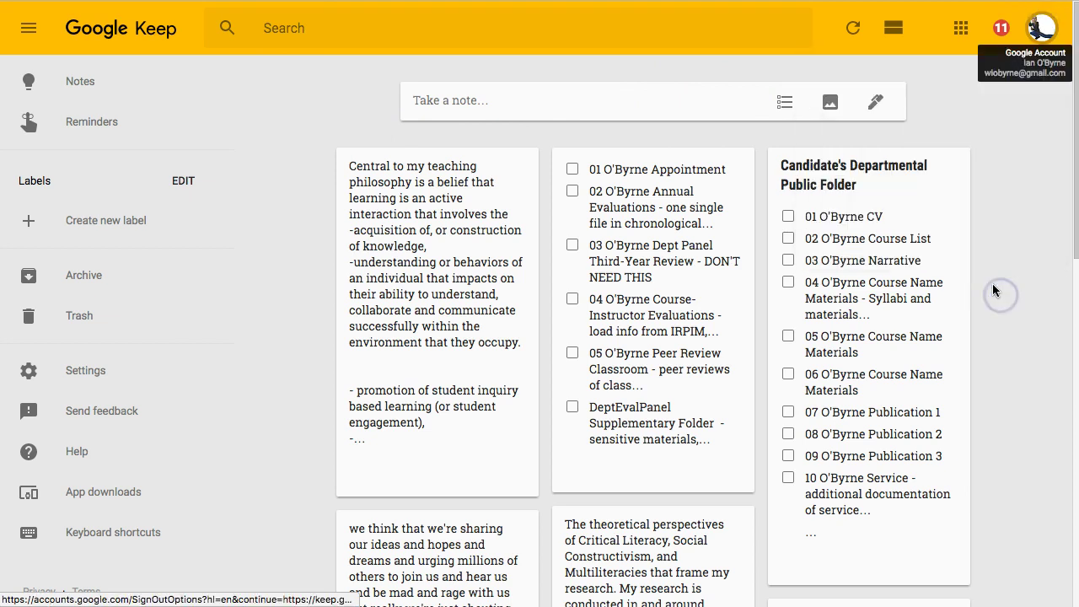
{"action": "left_click", "coordinate": [24, 37]}
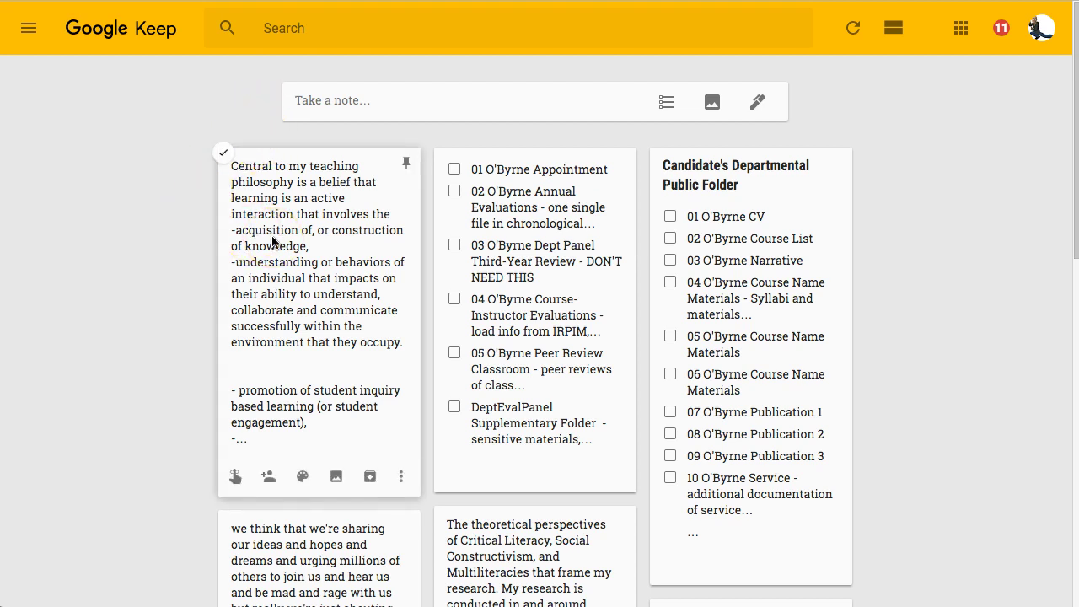
{"action": "scroll", "coordinate": [272, 242], "scroll_direction": "down", "scroll_amount": 1}
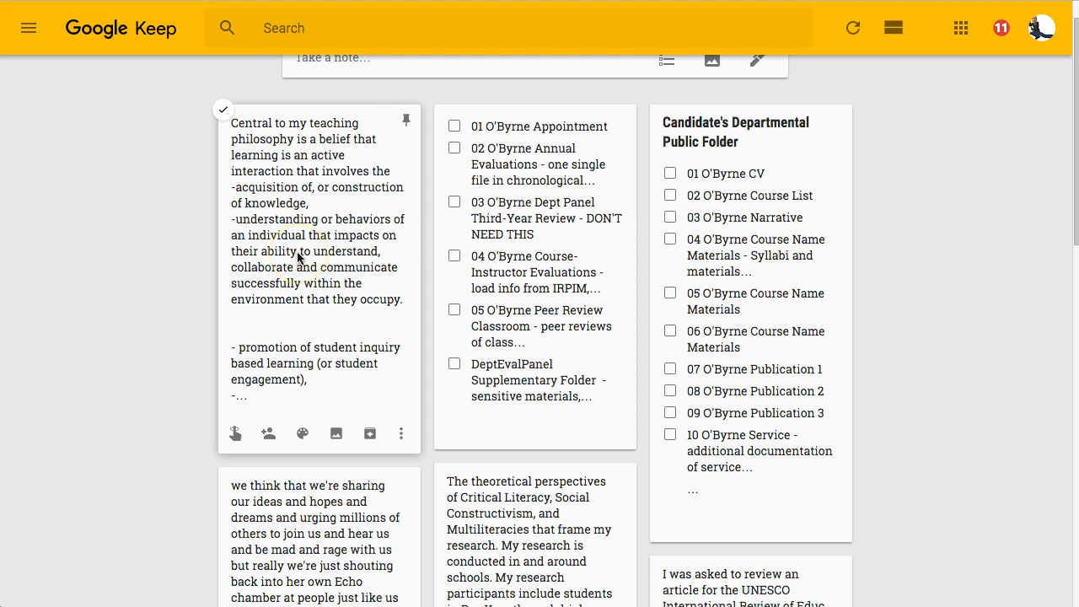
{"action": "left_click", "coordinate": [309, 169]}
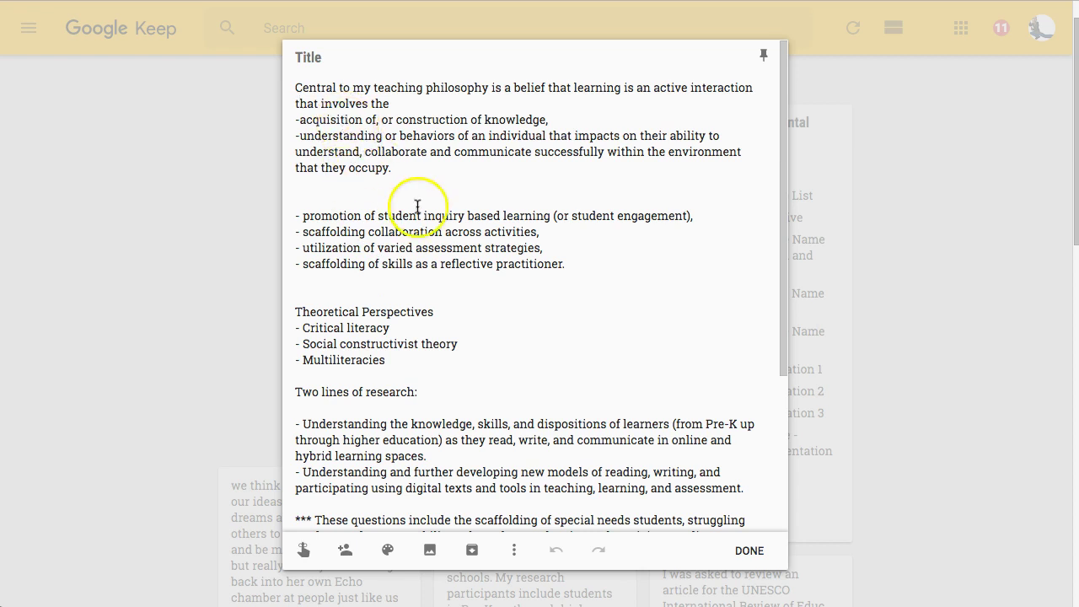
{"action": "scroll", "coordinate": [406, 293], "scroll_direction": "down", "scroll_amount": 3}
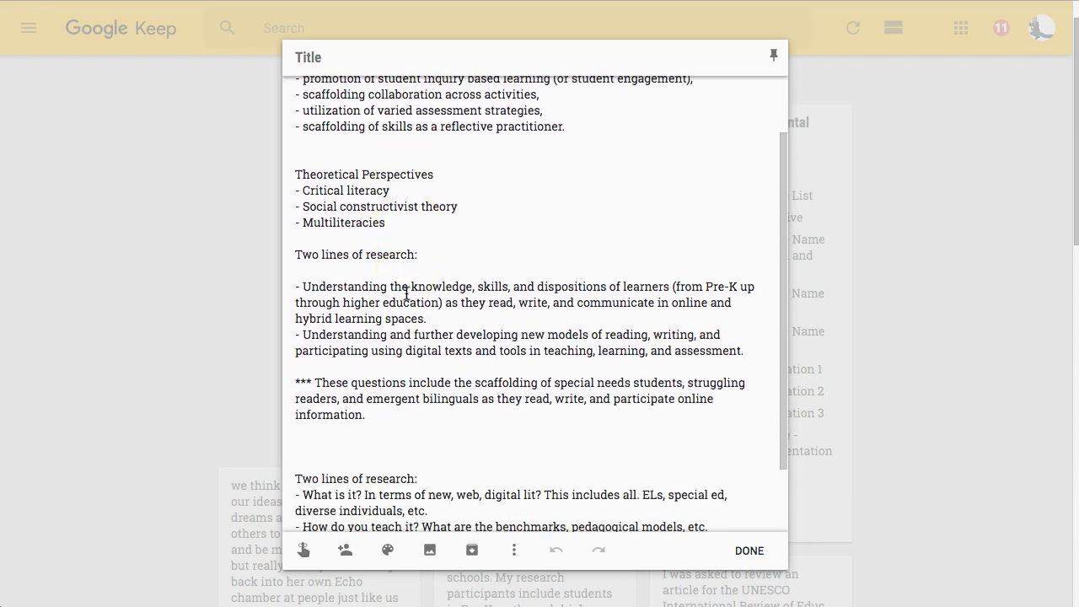
{"action": "scroll", "coordinate": [406, 293], "scroll_direction": "down", "scroll_amount": 2}
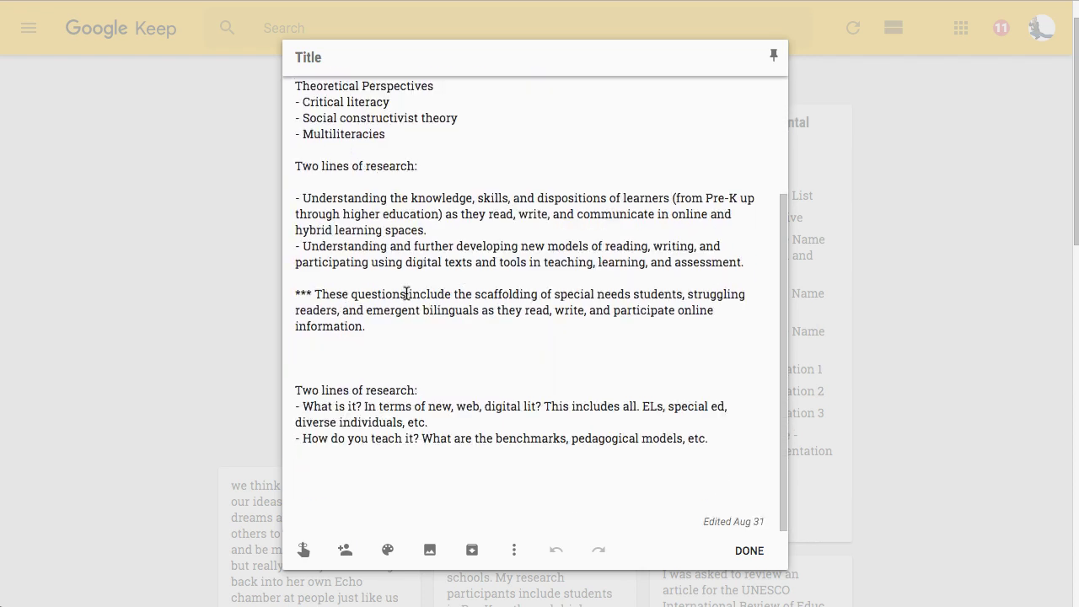
{"action": "left_click", "coordinate": [295, 391]}
{"action": "left_click", "coordinate": [296, 391]}
{"action": "left_click", "coordinate": [297, 391]}
{"action": "scroll", "coordinate": [334, 396], "scroll_direction": "up", "scroll_amount": 3}
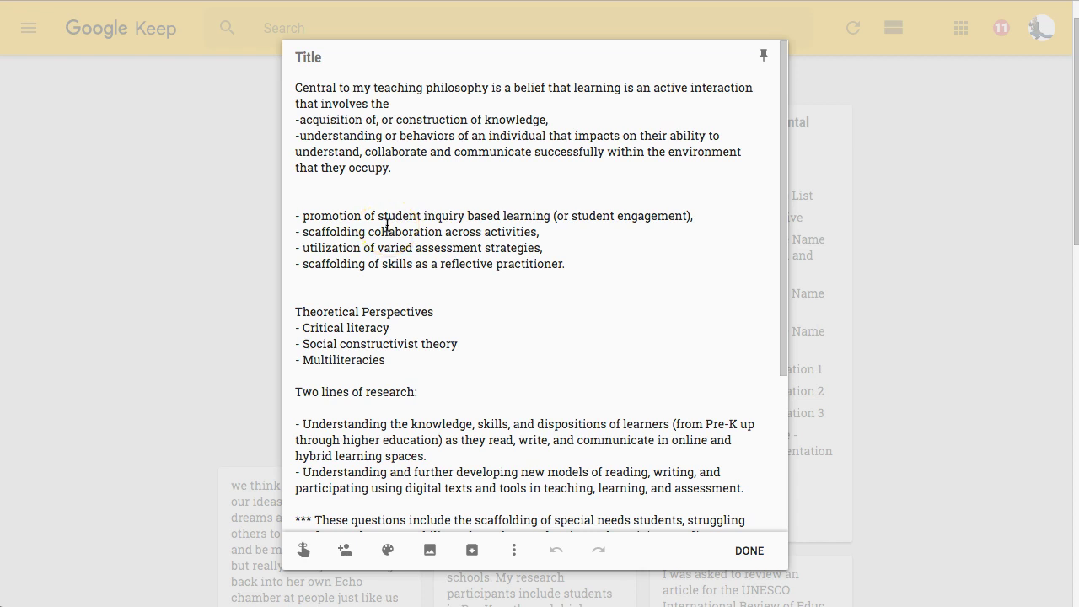
{"action": "left_click", "coordinate": [231, 235]}
{"action": "scroll", "coordinate": [438, 304], "scroll_direction": "down", "scroll_amount": 3}
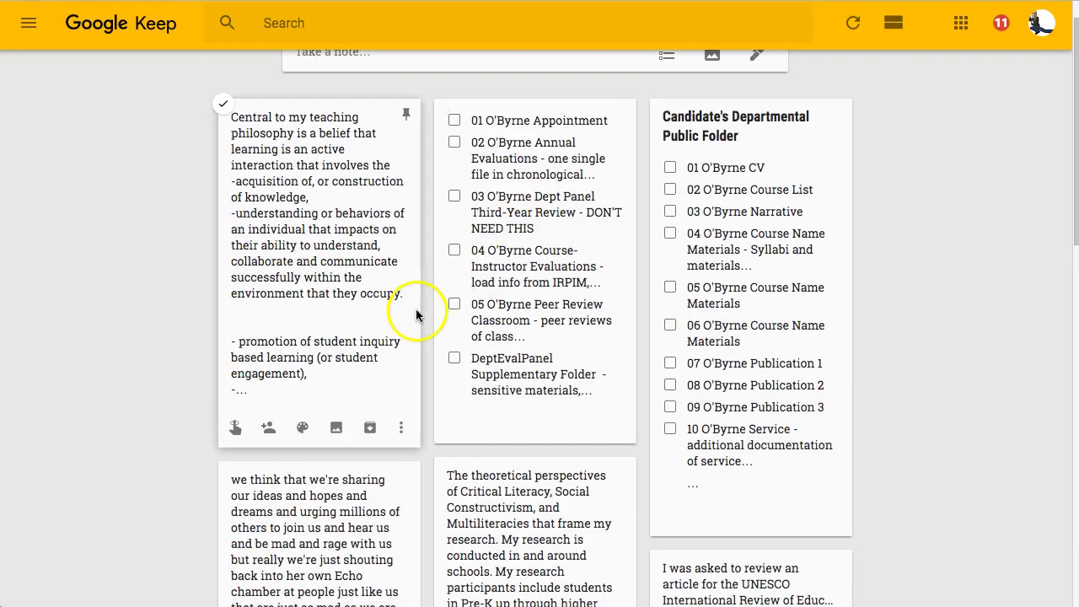
{"action": "left_click", "coordinate": [501, 371]}
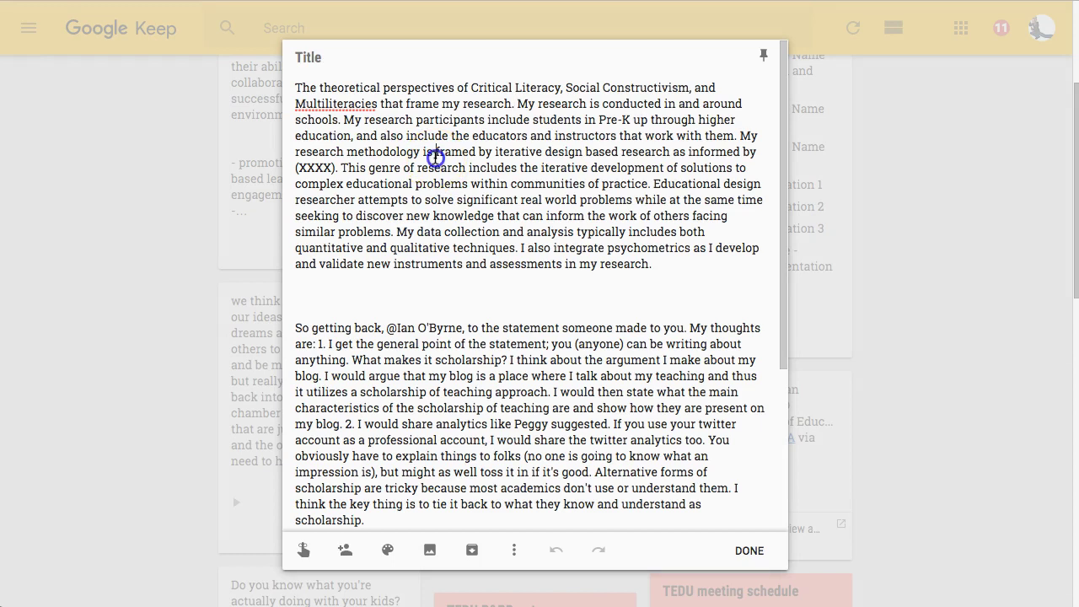
{"action": "left_click_drag", "start_coordinate": [300, 88], "coordinate": [706, 261]}
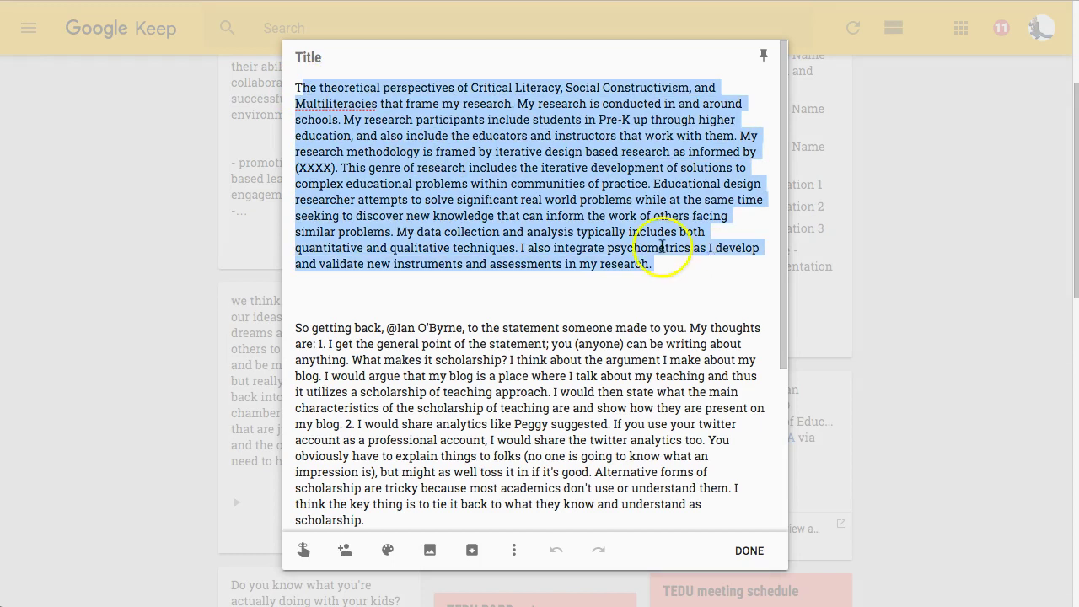
{"action": "left_click", "coordinate": [631, 251]}
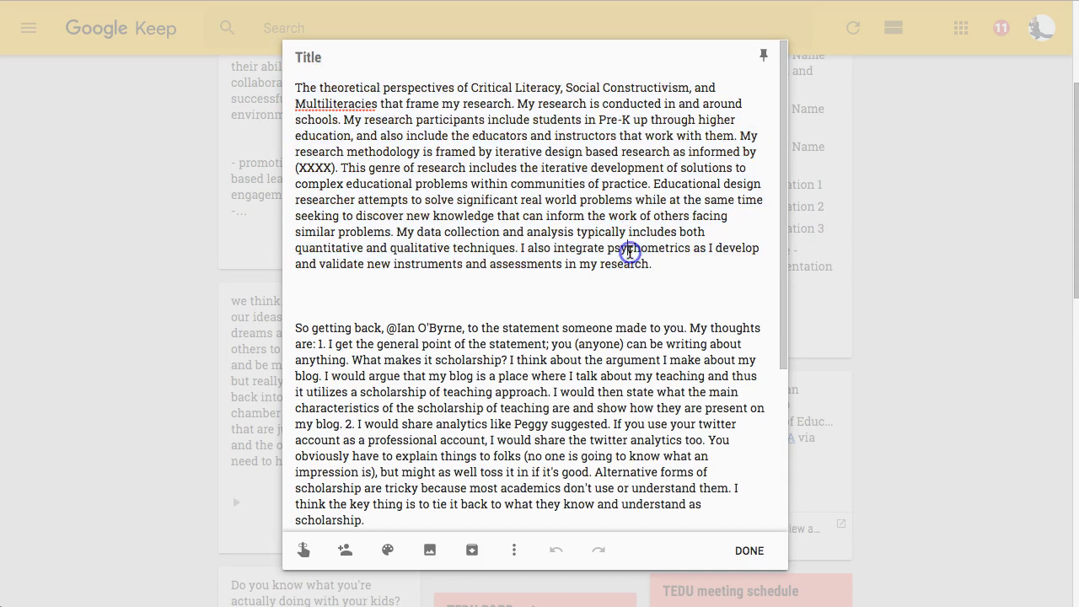
{"action": "left_click_drag", "start_coordinate": [297, 329], "coordinate": [380, 513]}
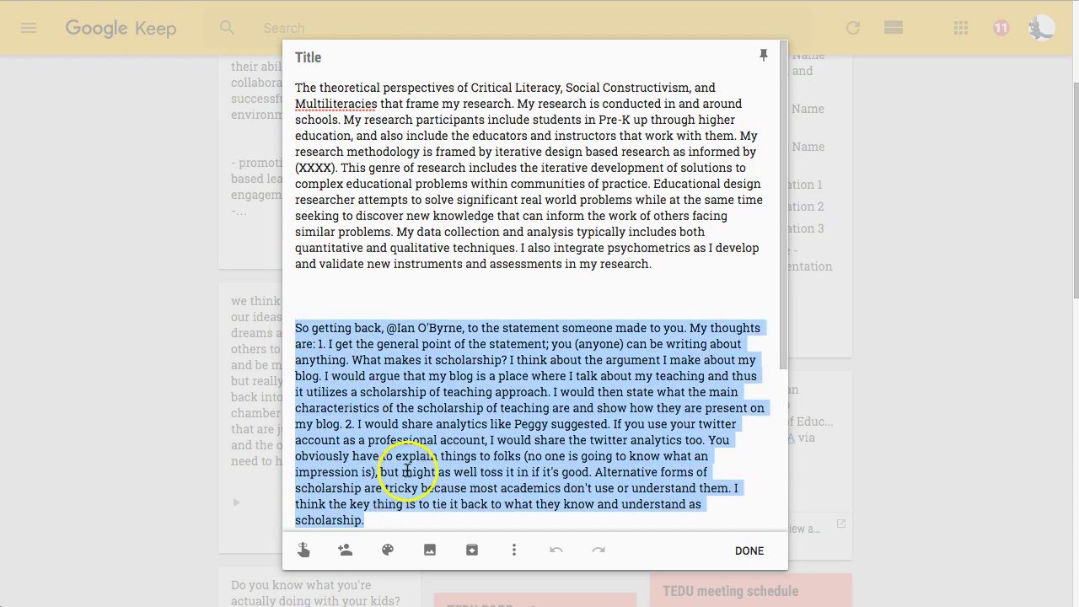
{"action": "left_click", "coordinate": [436, 238]}
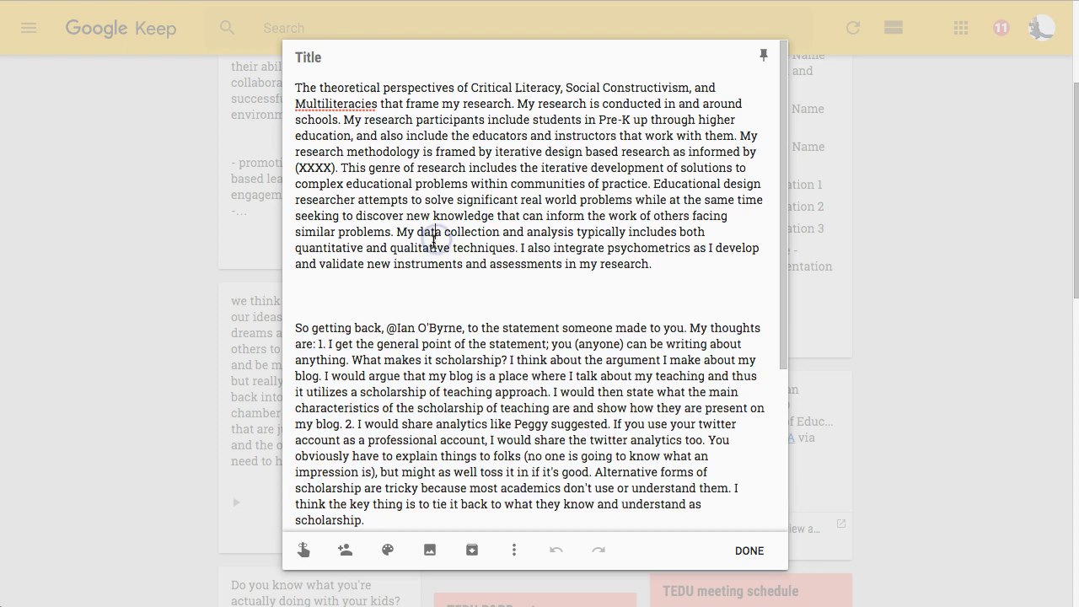
{"action": "scroll", "coordinate": [434, 238], "scroll_direction": "down", "scroll_amount": 3}
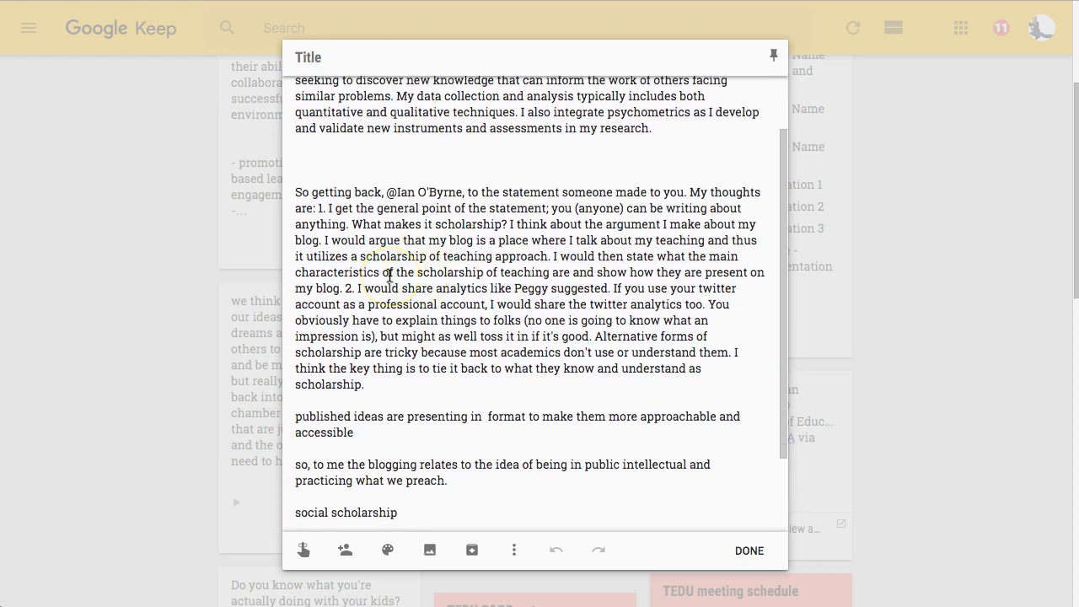
{"action": "left_click_drag", "start_coordinate": [296, 192], "coordinate": [409, 394]}
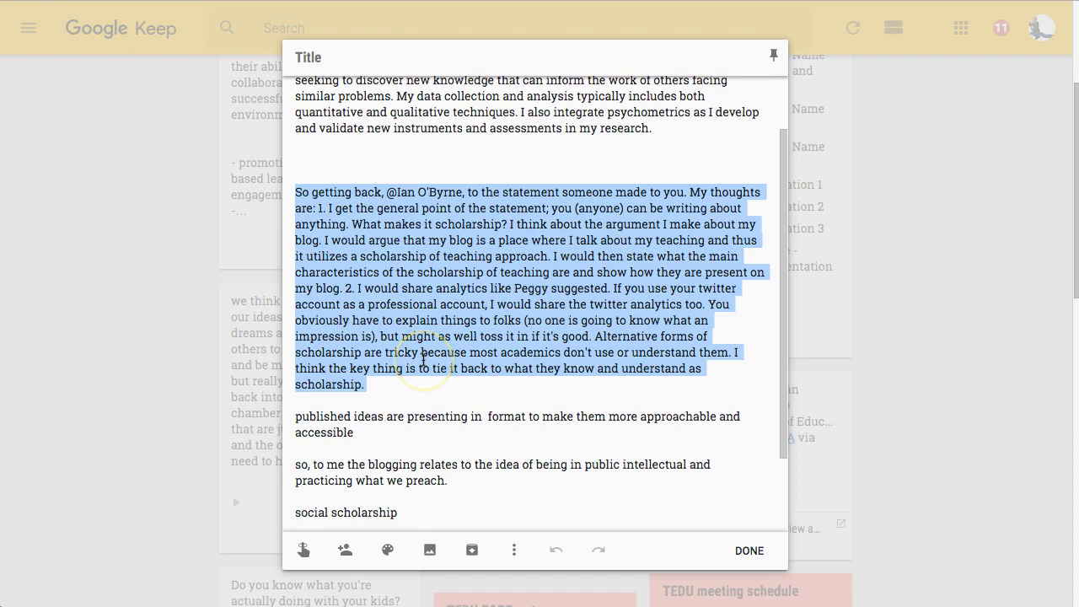
{"action": "scroll", "coordinate": [423, 360], "scroll_direction": "up", "scroll_amount": 3}
{"action": "left_click", "coordinate": [149, 270]}
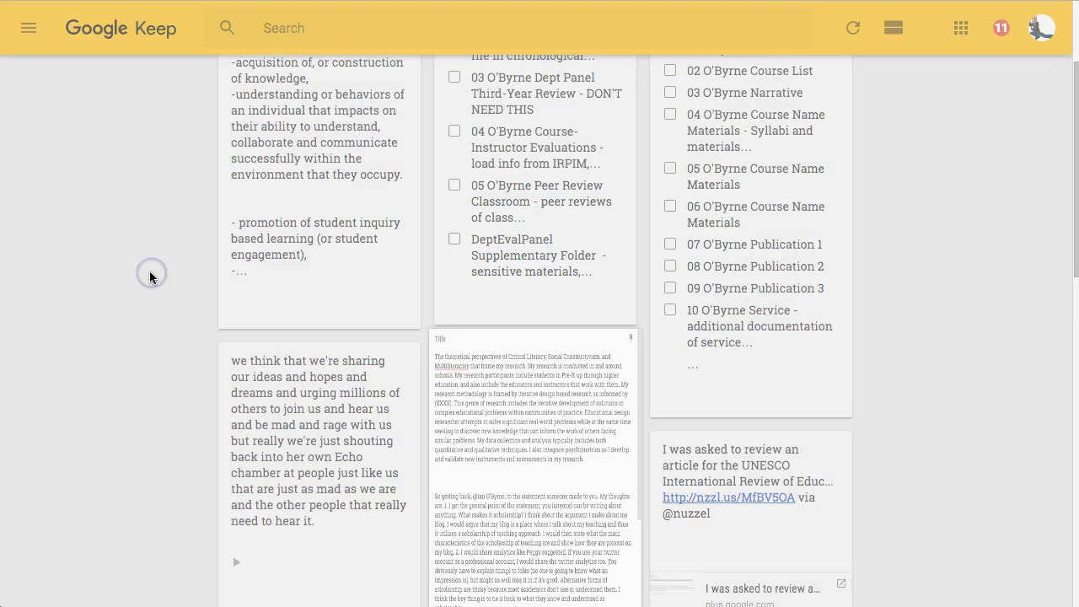
{"action": "scroll", "coordinate": [410, 356], "scroll_direction": "up", "scroll_amount": 2}
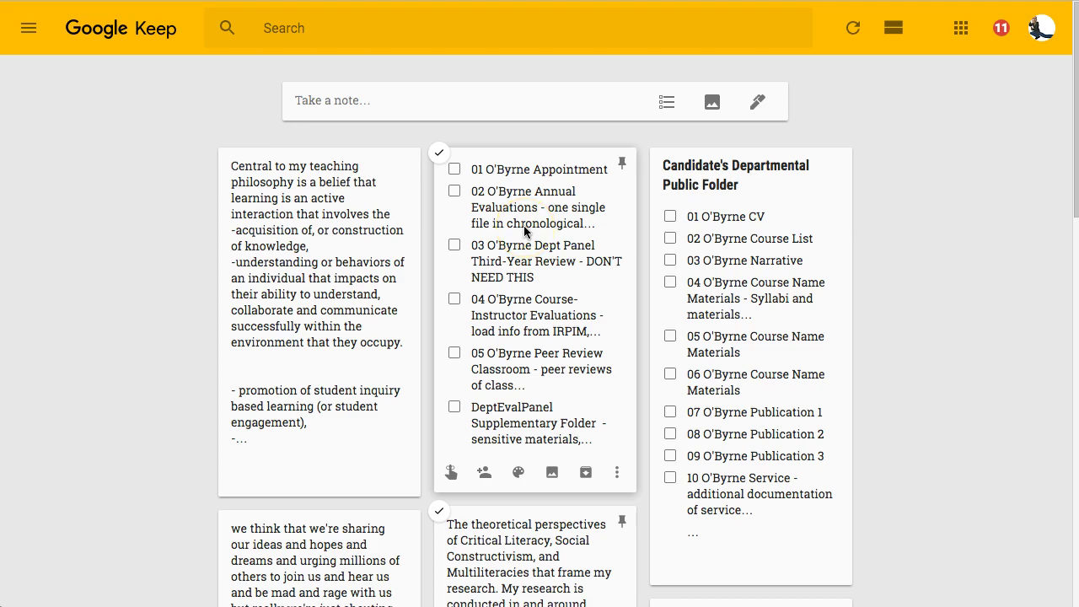
- Preview the middle checklist, close it, then open the Candidate's Departmental Public Folder note
{"action": "left_click", "coordinate": [523, 227]}
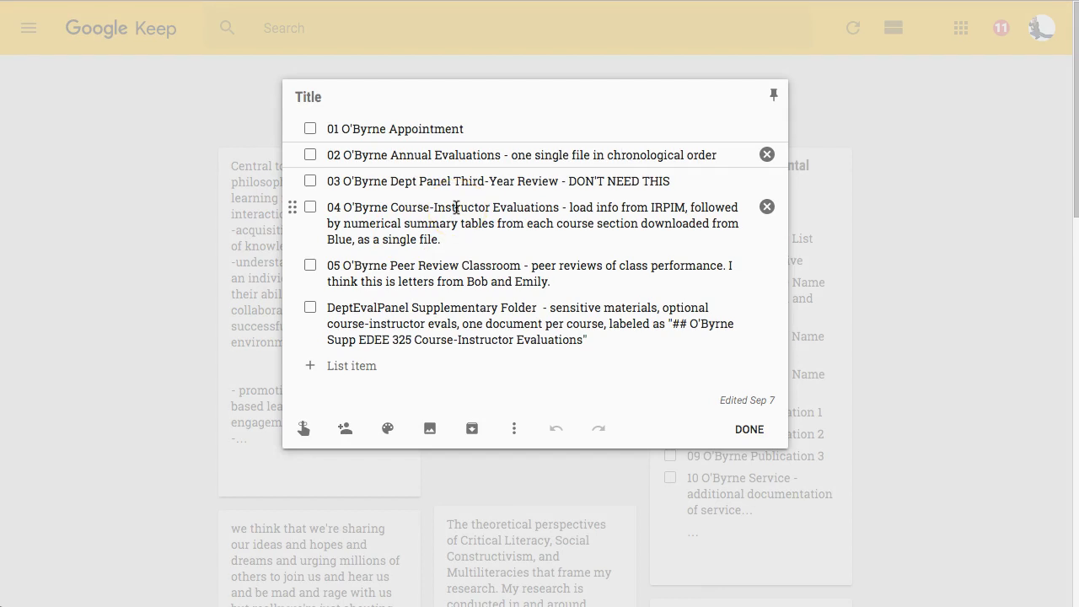
{"action": "left_click", "coordinate": [101, 270]}
{"action": "left_click", "coordinate": [761, 286]}
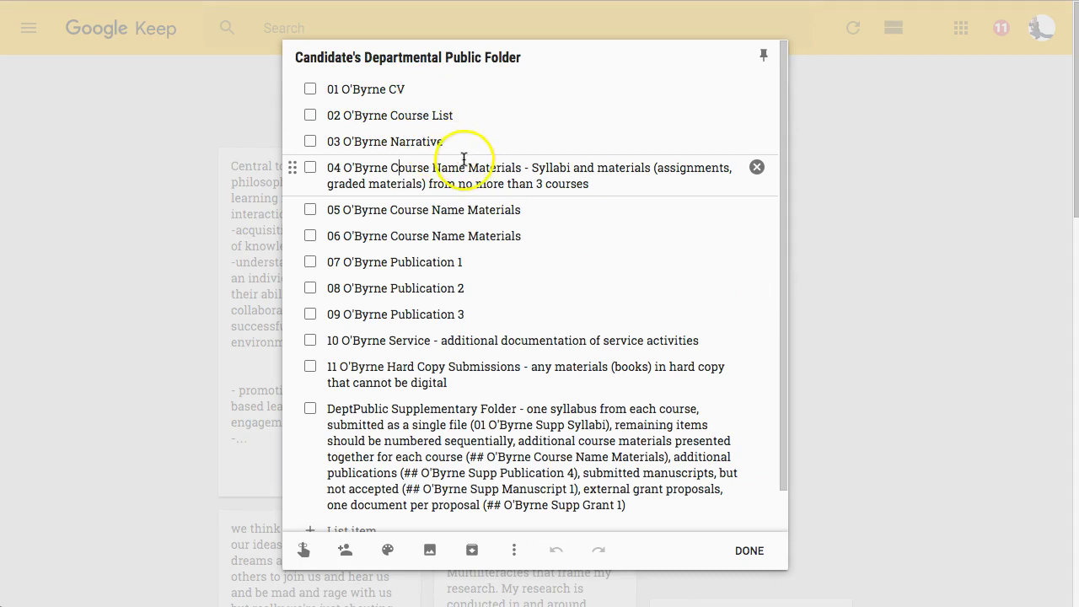
- Tick off the 01 CV item and delete the completed entry
{"action": "left_click", "coordinate": [310, 91]}
{"action": "scroll", "coordinate": [463, 524], "scroll_direction": "down", "scroll_amount": 2}
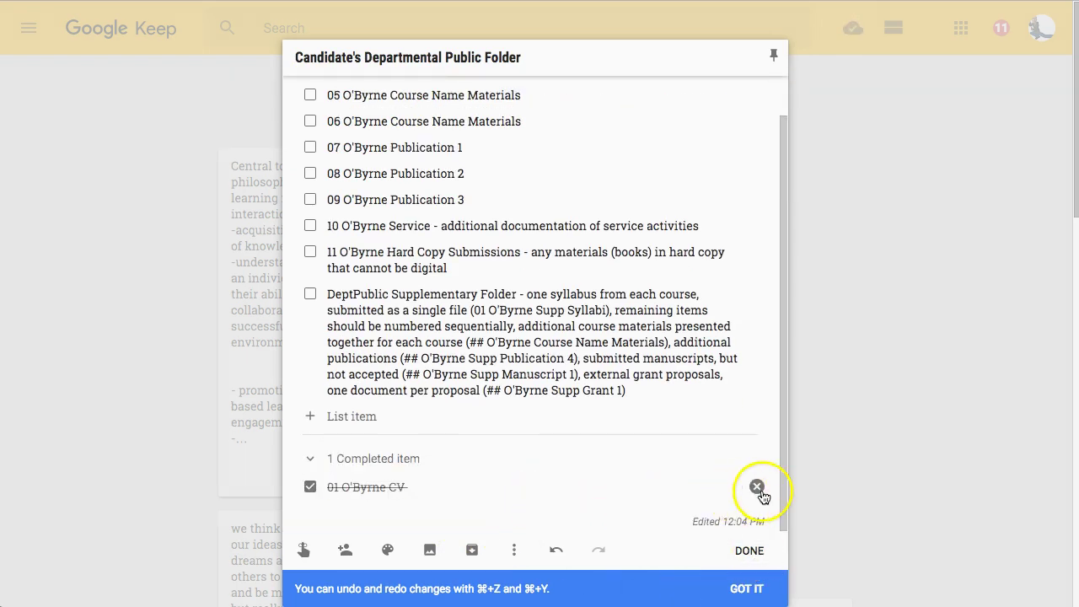
{"action": "left_click", "coordinate": [755, 487]}
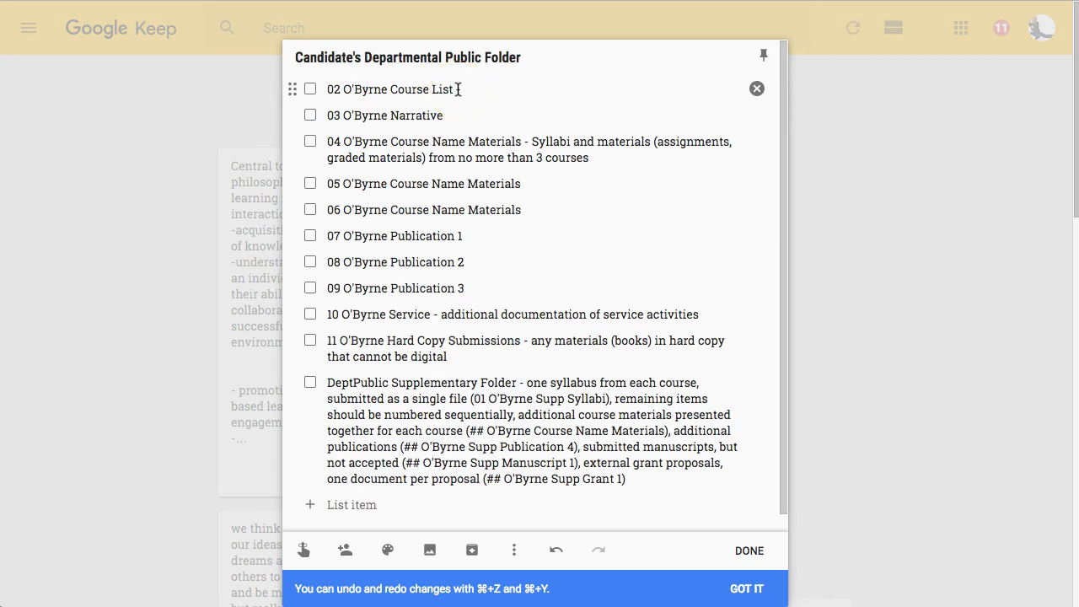
- Undo the change in the checklist and close the note
{"action": "left_click", "coordinate": [325, 90]}
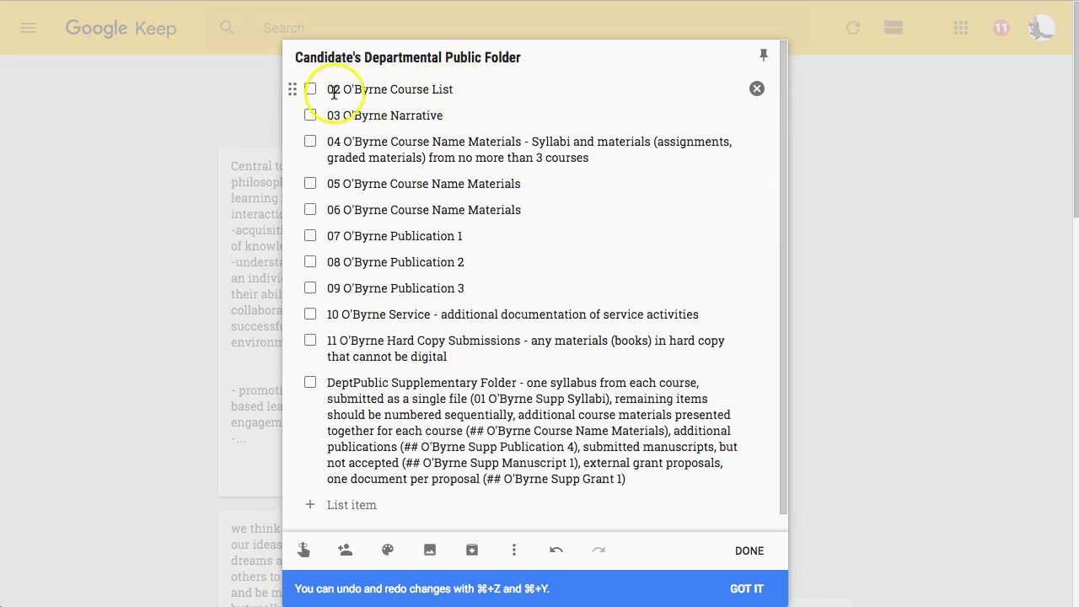
{"action": "left_click", "coordinate": [429, 98]}
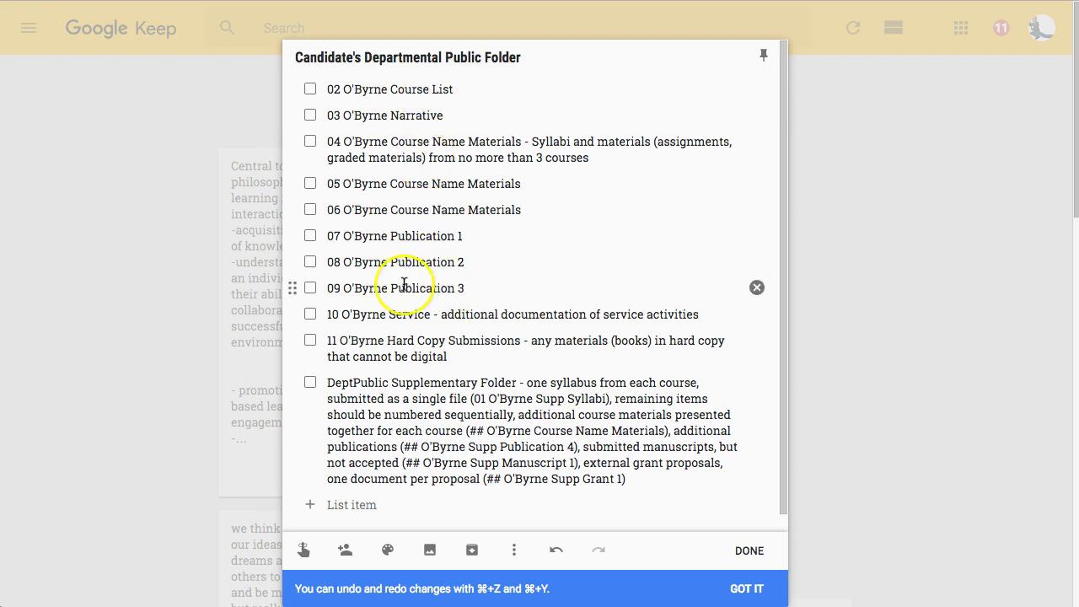
{"action": "left_click", "coordinate": [555, 550]}
{"action": "left_click", "coordinate": [162, 349]}
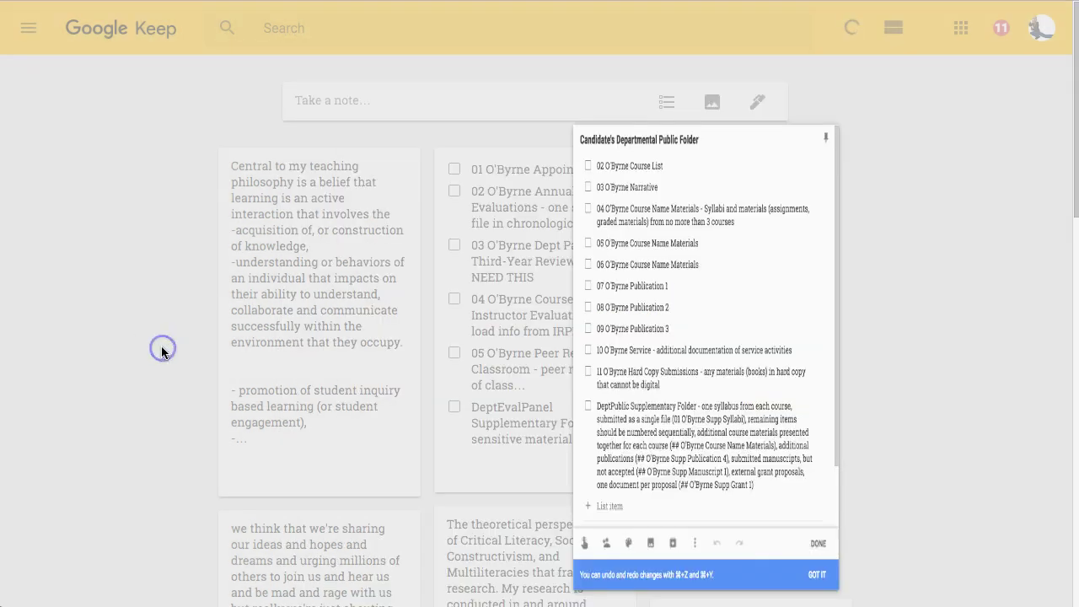
{"action": "left_click", "coordinate": [323, 113]}
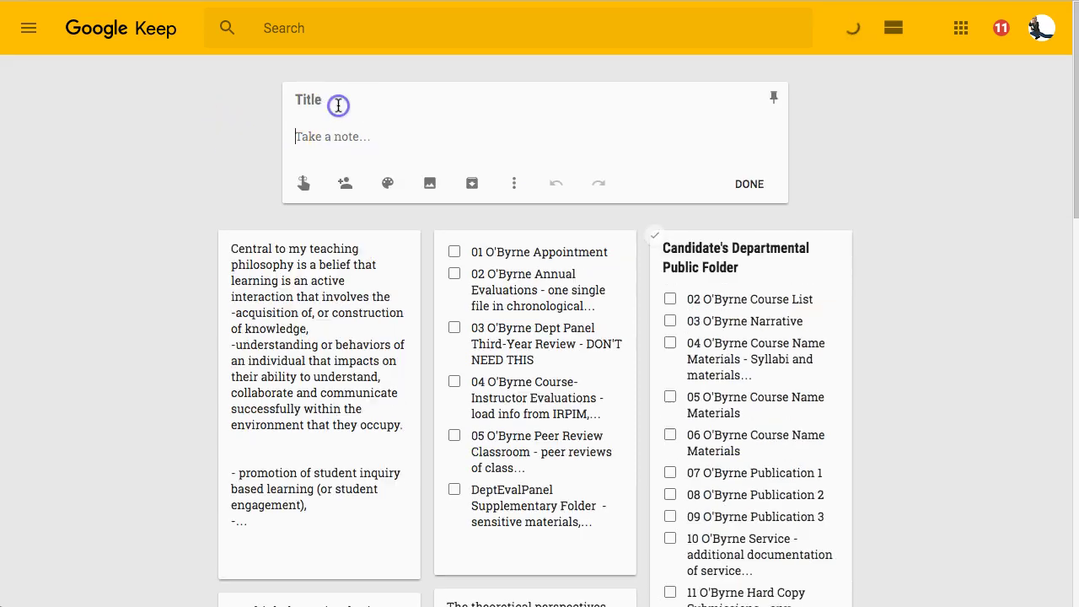
{"action": "left_click", "coordinate": [515, 186]}
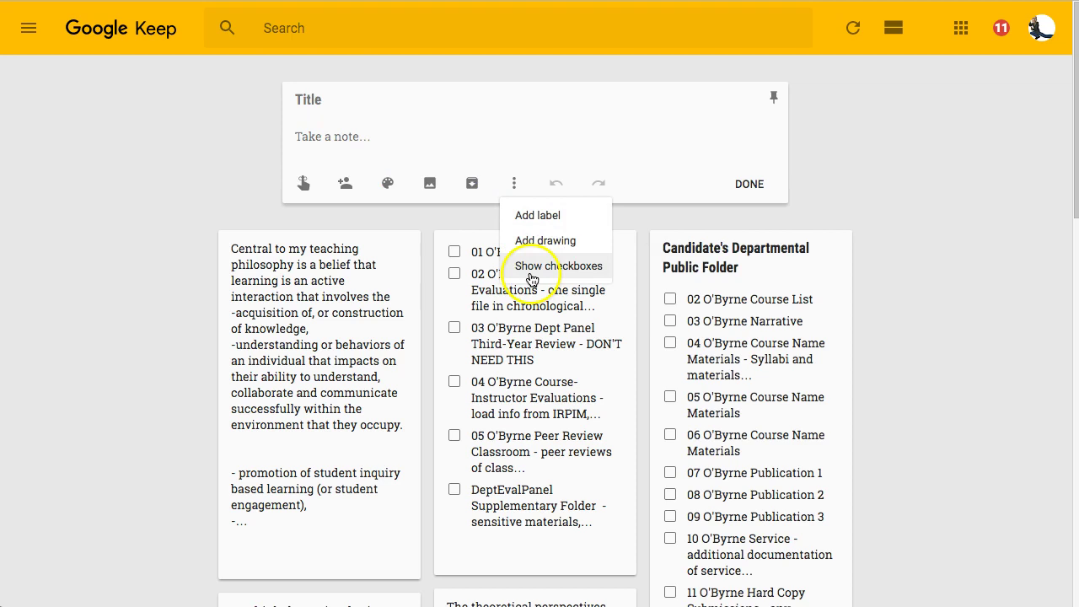
{"action": "left_click", "coordinate": [344, 221]}
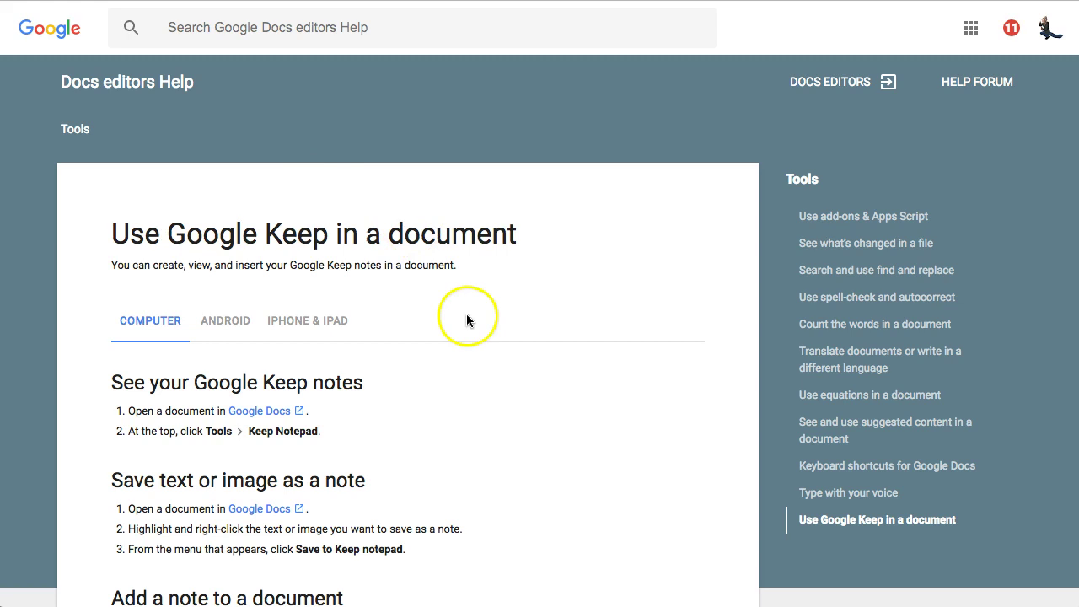
- Scroll the 'Use Google Keep in a document' help article down to the Add a note section
{"action": "scroll", "coordinate": [466, 315], "scroll_direction": "down", "scroll_amount": 3}
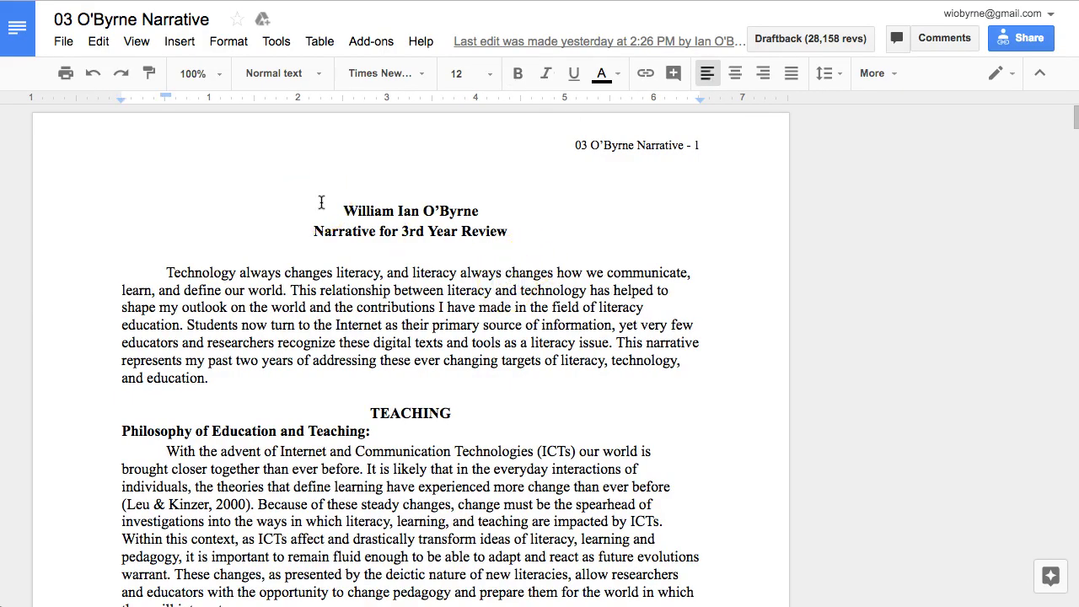
- Place the cursor after 'world and' in the opening paragraph and open the Tools menu
{"action": "left_click", "coordinate": [148, 47]}
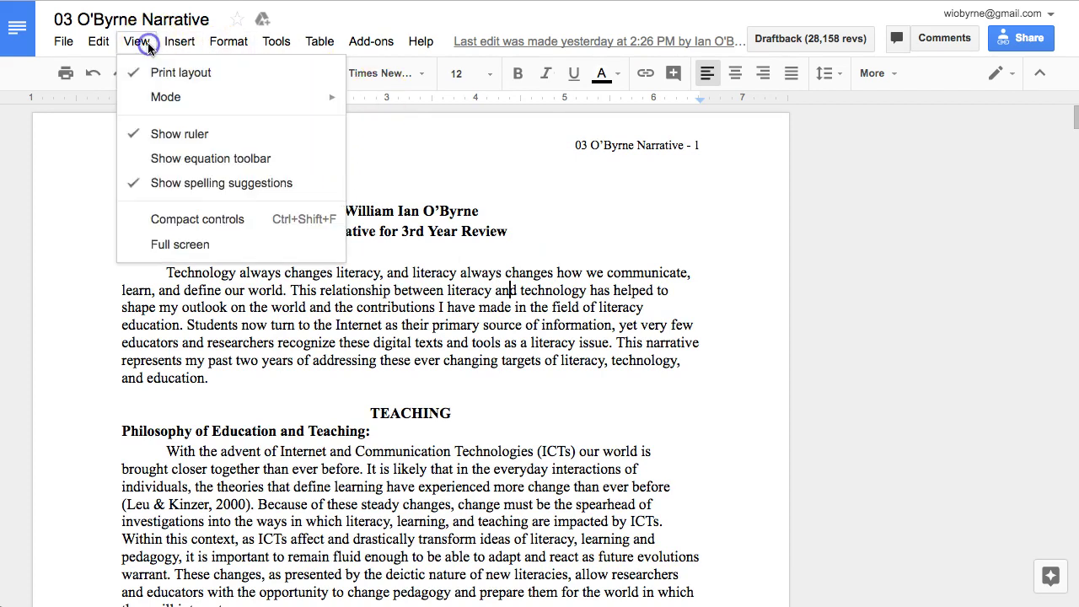
{"action": "left_click", "coordinate": [338, 336]}
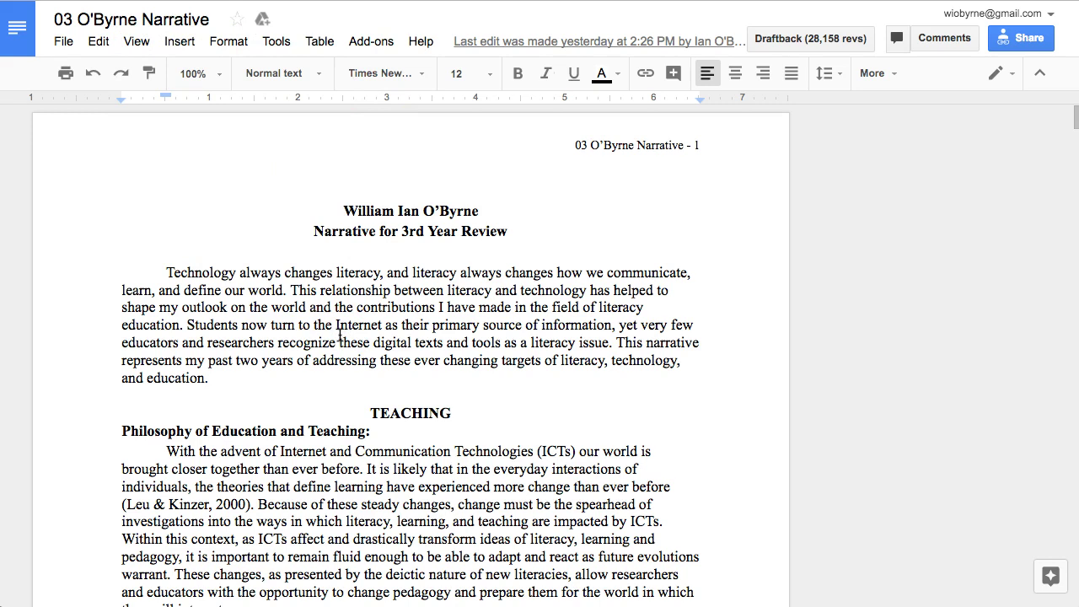
{"action": "left_click", "coordinate": [312, 303]}
{"action": "left_click", "coordinate": [275, 44]}
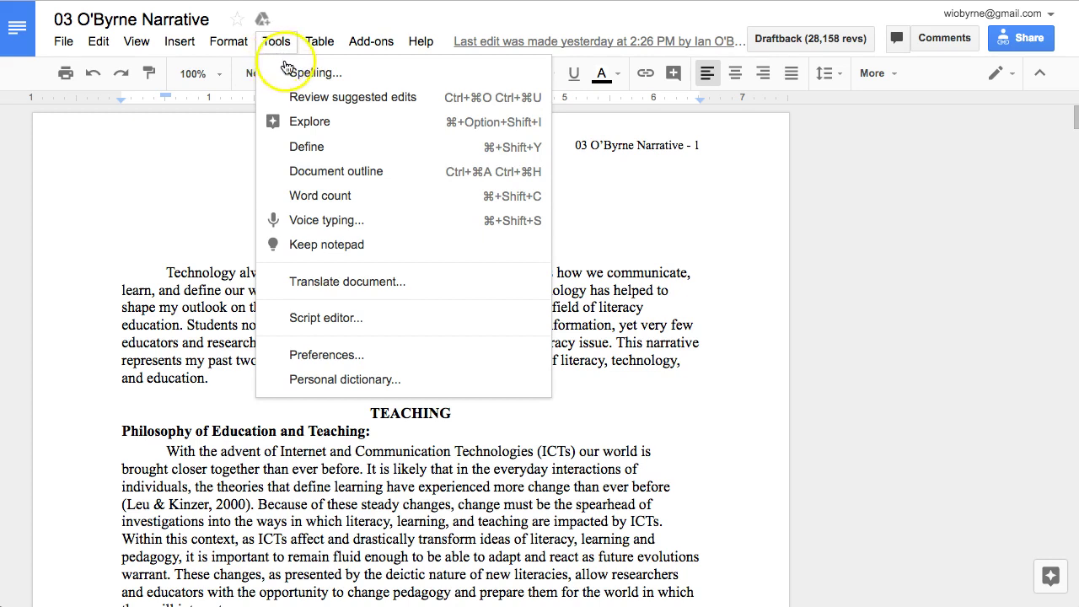
- Open the Keep notepad, expand the 'Central to my teaching philosophy' note and show its options
{"action": "left_click", "coordinate": [333, 246]}
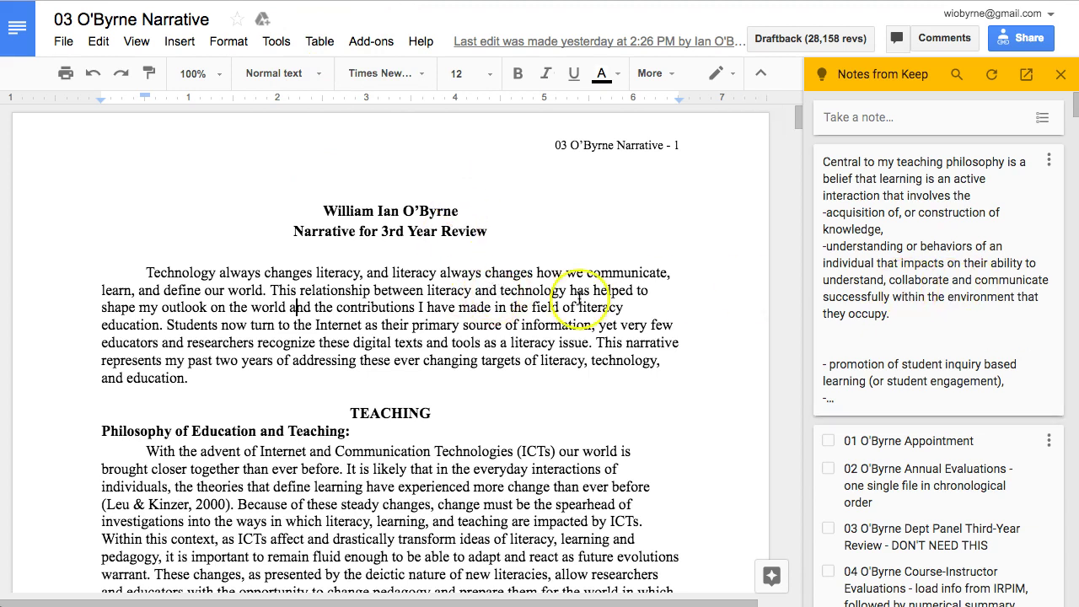
{"action": "left_click", "coordinate": [912, 211]}
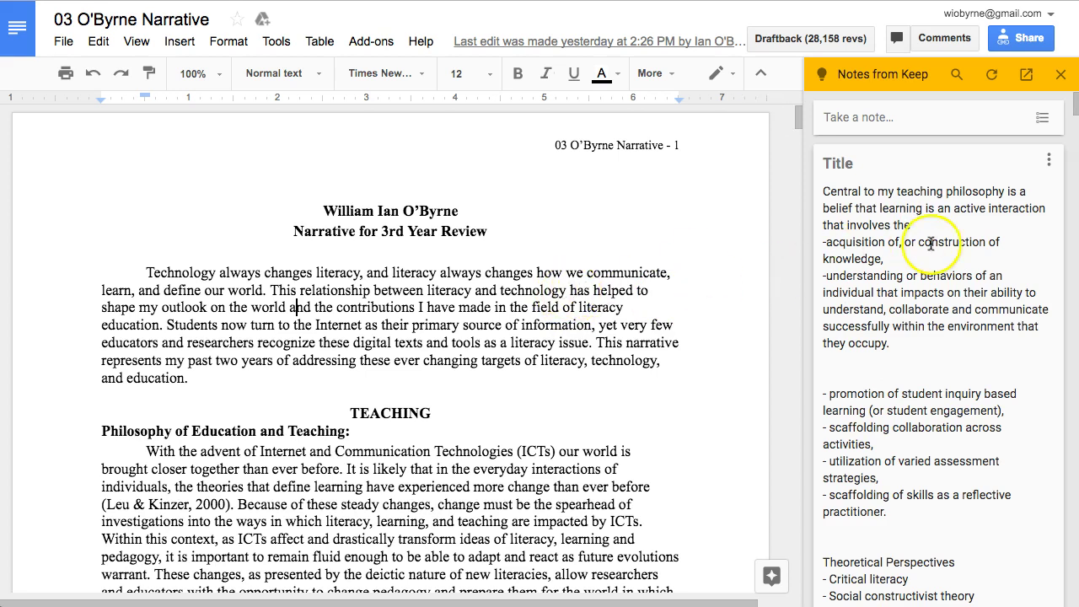
{"action": "scroll", "coordinate": [891, 203], "scroll_direction": "down", "scroll_amount": 2}
{"action": "scroll", "coordinate": [891, 203], "scroll_direction": "down", "scroll_amount": 1}
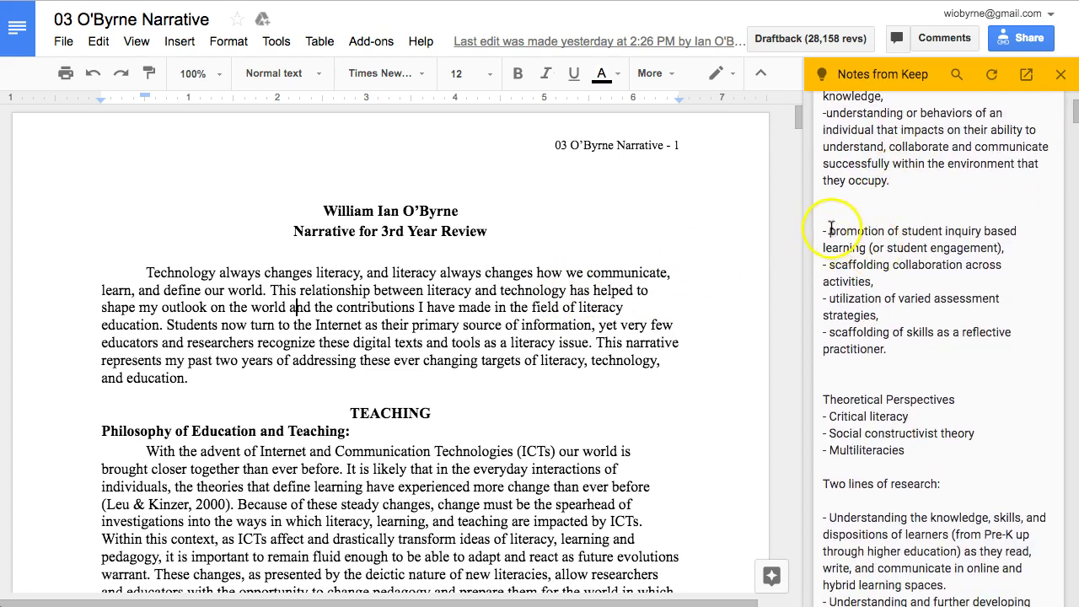
{"action": "left_click_drag", "start_coordinate": [829, 231], "coordinate": [950, 351]}
{"action": "scroll", "coordinate": [922, 241], "scroll_direction": "up", "scroll_amount": 3}
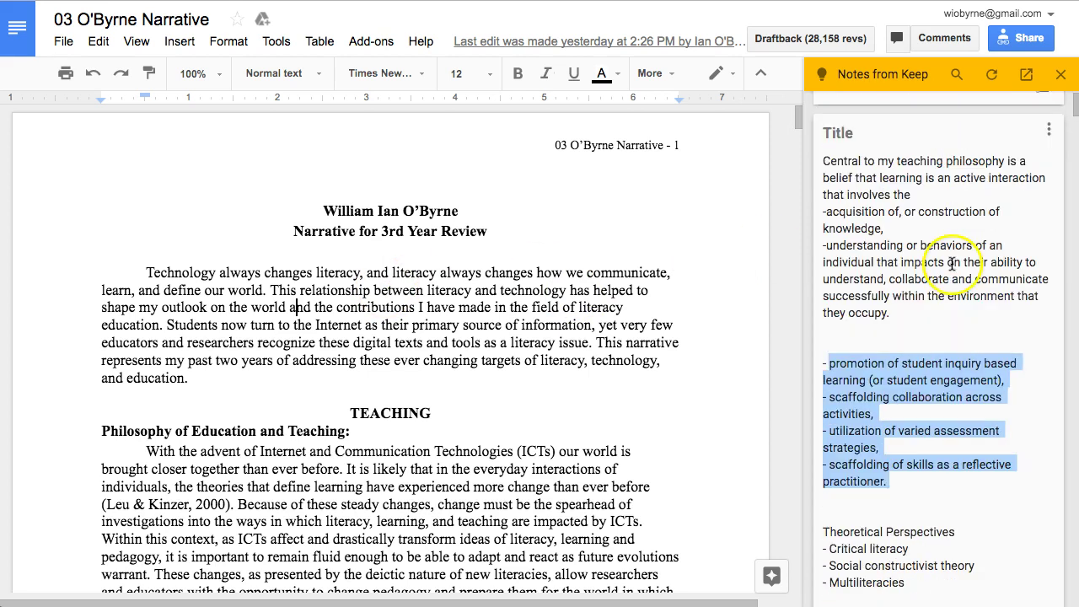
{"action": "left_click", "coordinate": [966, 242]}
{"action": "left_click", "coordinate": [1049, 162]}
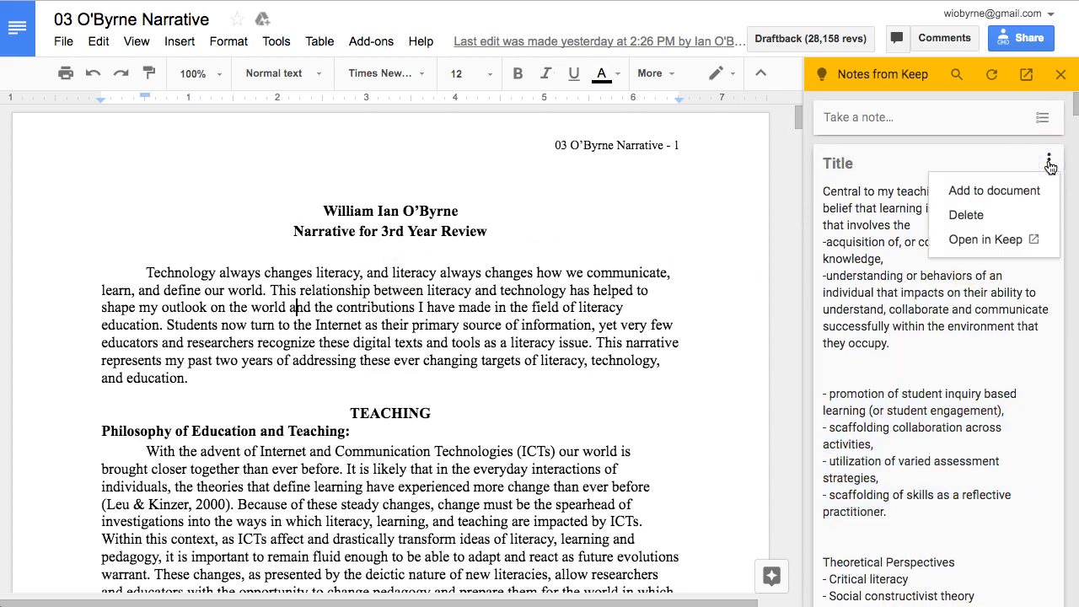
- Insert the philosophy note's text into the document, then undo the insertion
{"action": "left_click", "coordinate": [994, 191]}
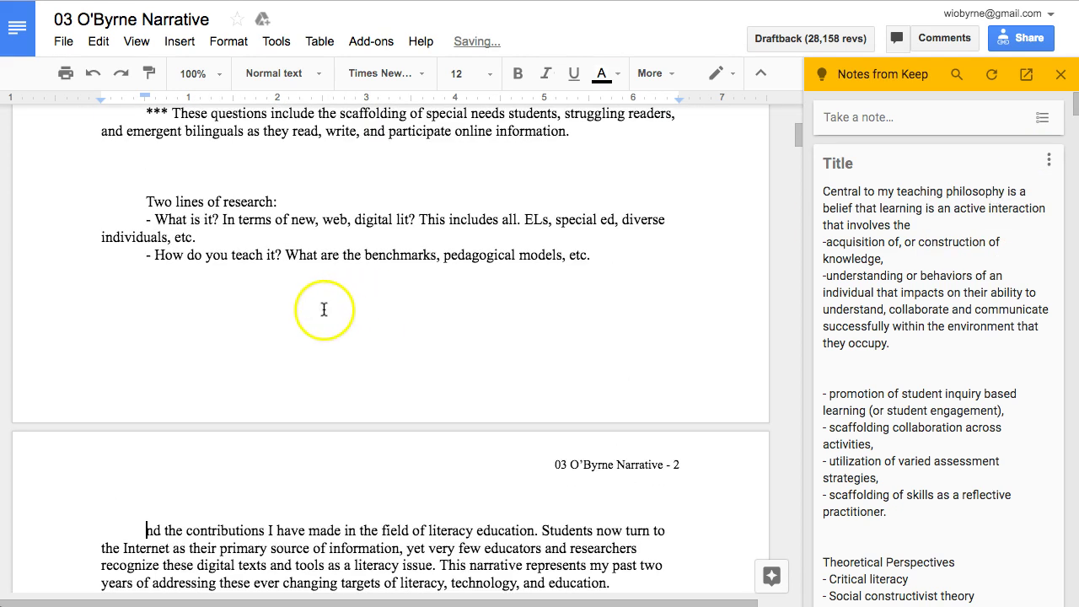
{"action": "left_click", "coordinate": [90, 72]}
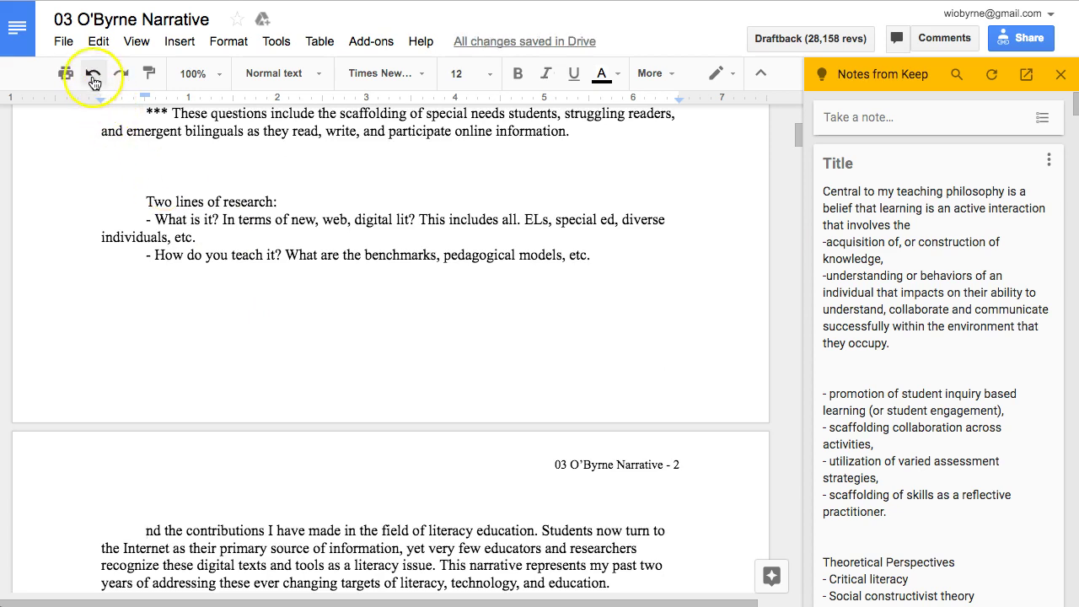
{"action": "key", "text": "ctrl+z"}
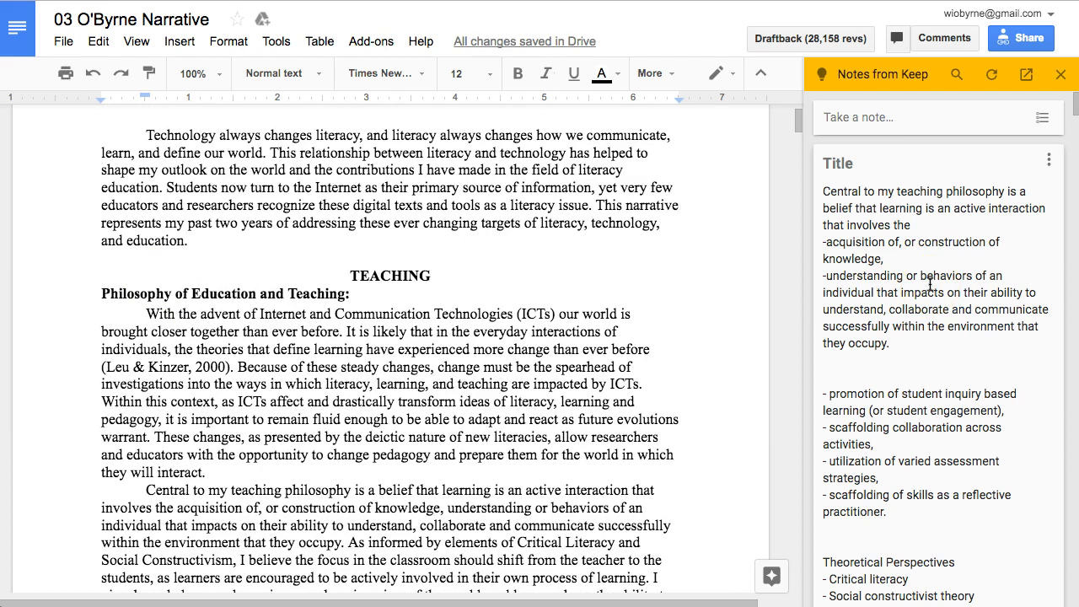
- Click into the note's research section, then collapse the note with DONE
{"action": "scroll", "coordinate": [902, 284], "scroll_direction": "down", "scroll_amount": 5}
{"action": "left_click", "coordinate": [885, 280]}
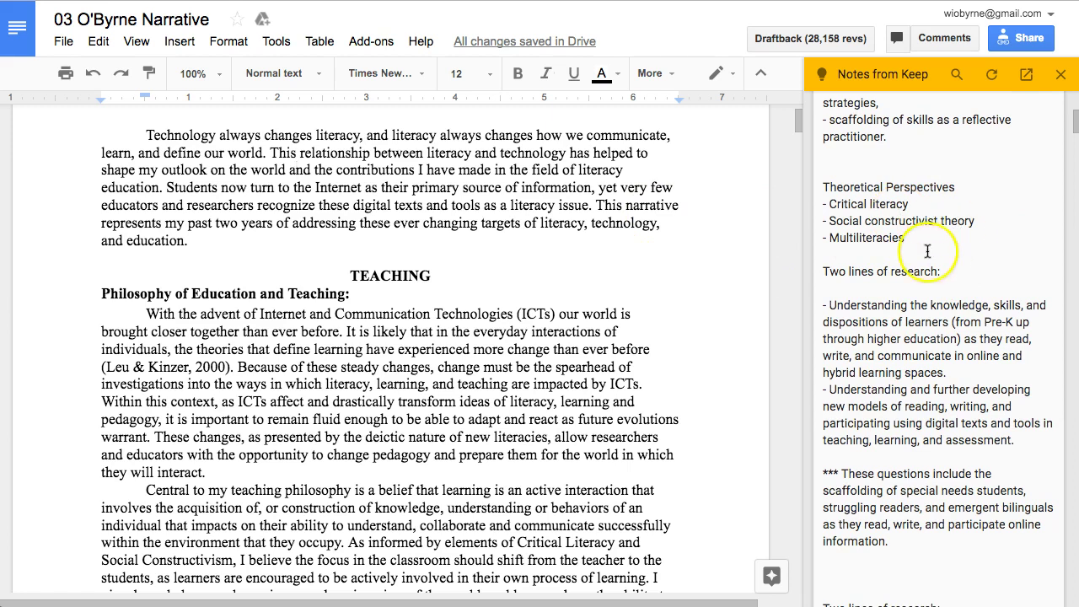
{"action": "scroll", "coordinate": [927, 255], "scroll_direction": "down", "scroll_amount": 5}
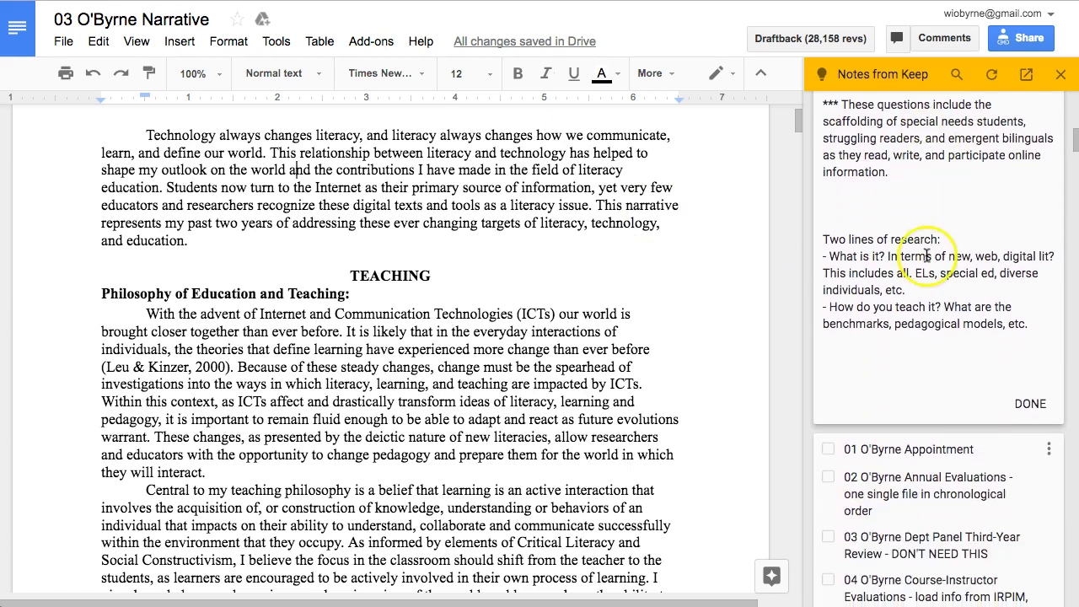
{"action": "left_click", "coordinate": [1030, 404]}
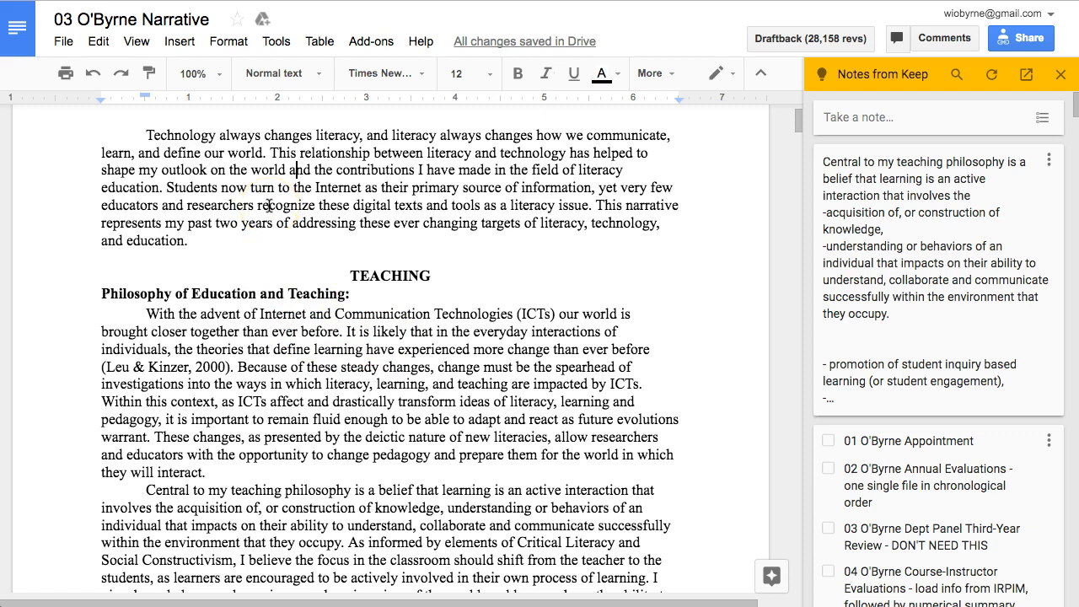
{"action": "scroll", "coordinate": [895, 281], "scroll_direction": "down", "scroll_amount": 4}
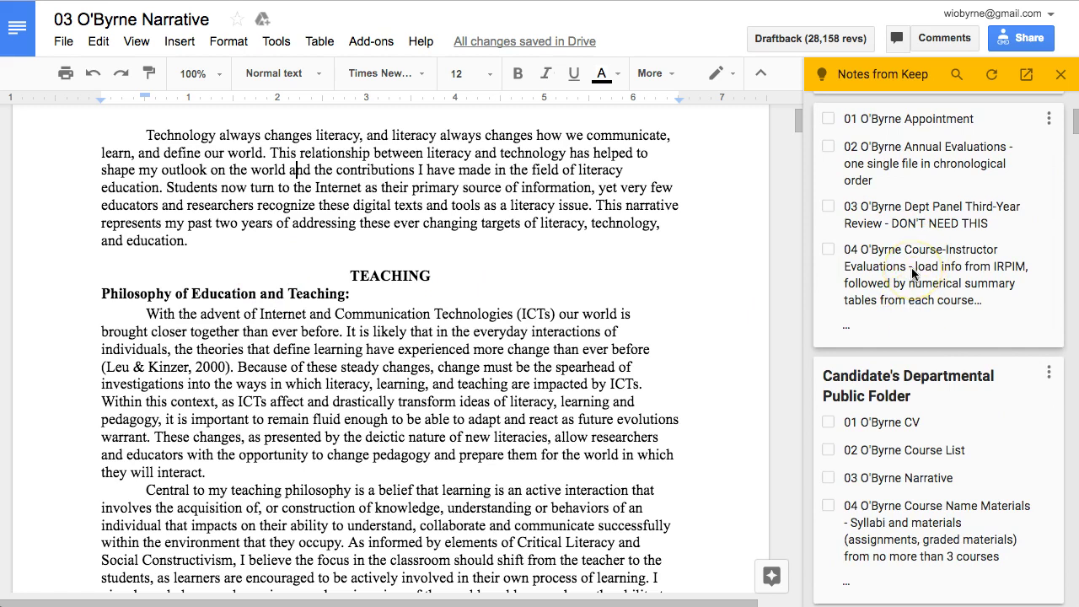
{"action": "scroll", "coordinate": [912, 273], "scroll_direction": "down", "scroll_amount": 3}
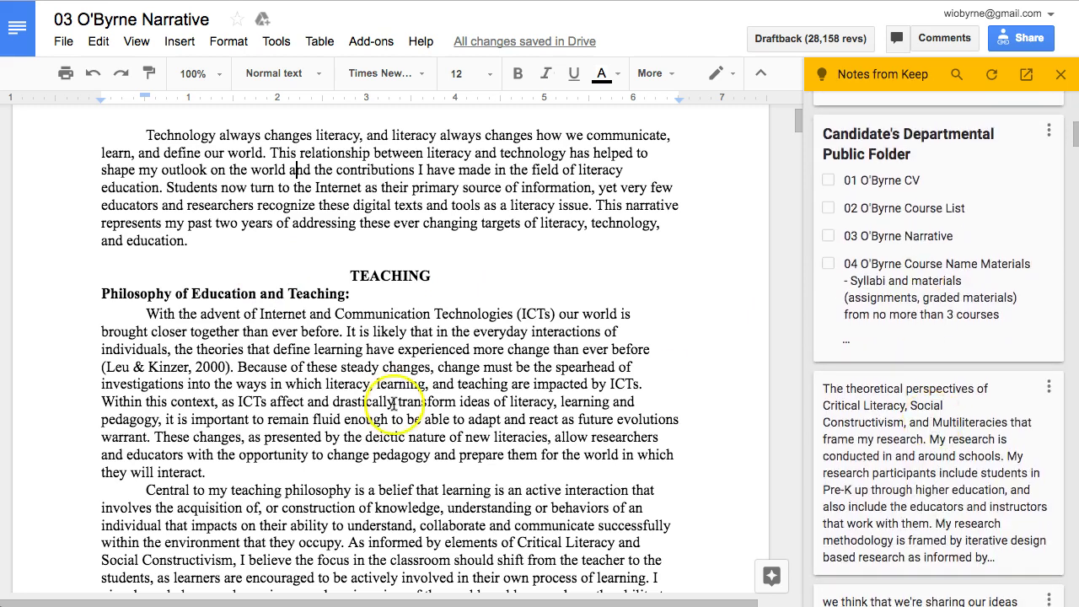
{"action": "left_click", "coordinate": [939, 434]}
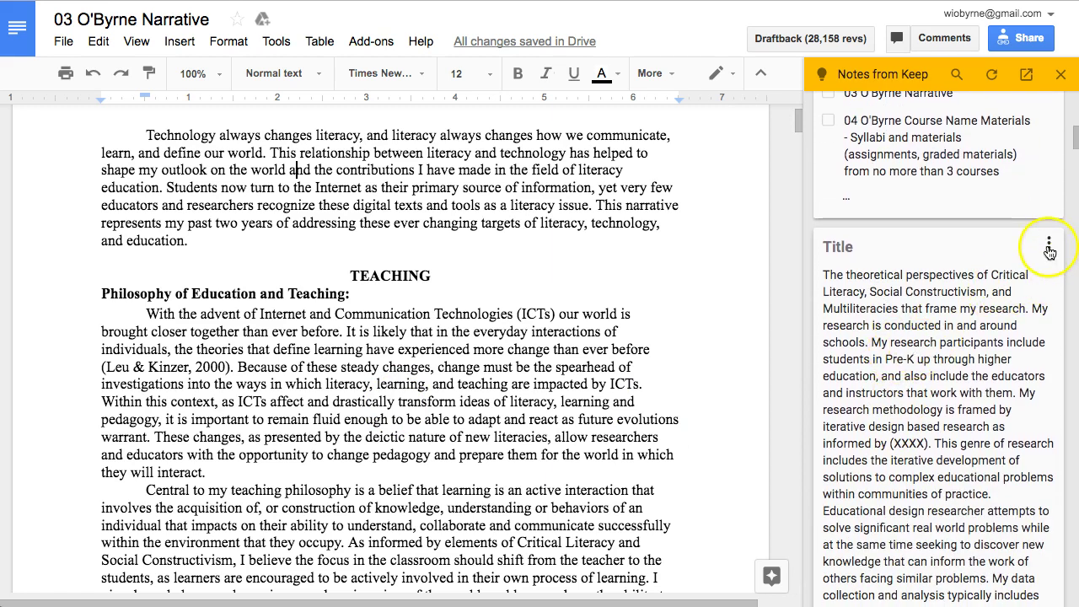
{"action": "left_click", "coordinate": [1048, 247]}
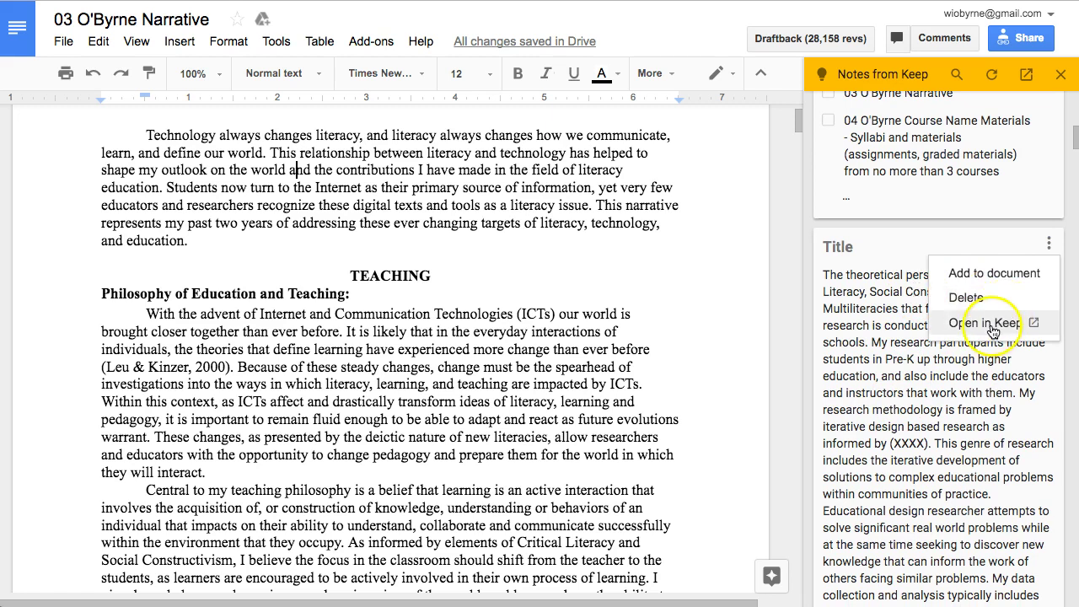
{"action": "left_click", "coordinate": [843, 299]}
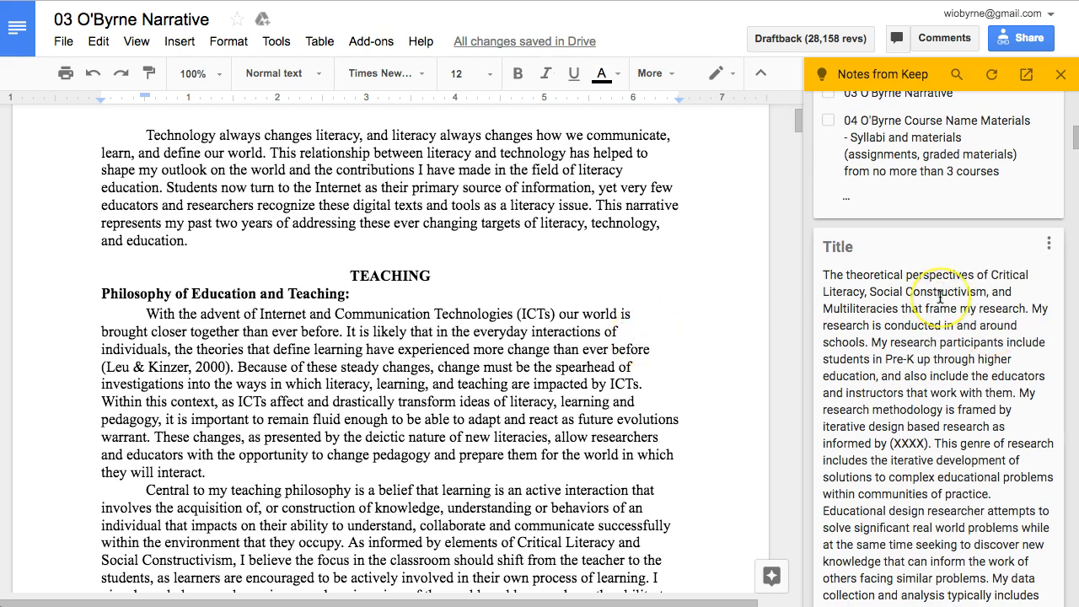
{"action": "scroll", "coordinate": [939, 295], "scroll_direction": "up", "scroll_amount": 5}
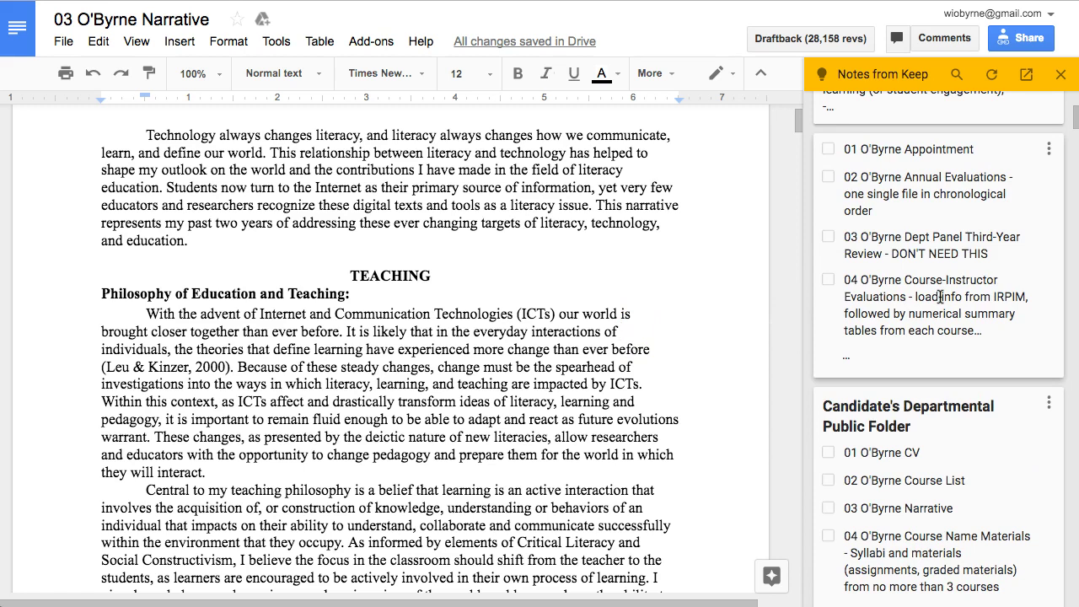
{"action": "left_click", "coordinate": [920, 299]}
{"action": "left_click", "coordinate": [868, 194]}
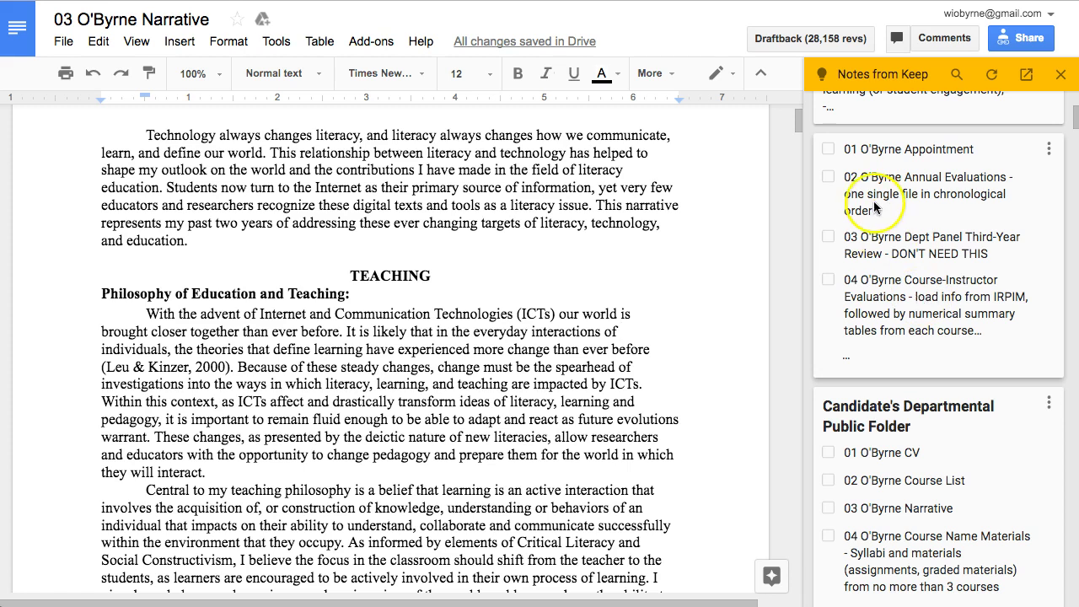
{"action": "left_click", "coordinate": [900, 214]}
- Open the teaching-philosophy note on the Keep board, view its Copy to Google Docs option, and close it
{"action": "left_click", "coordinate": [911, 296]}
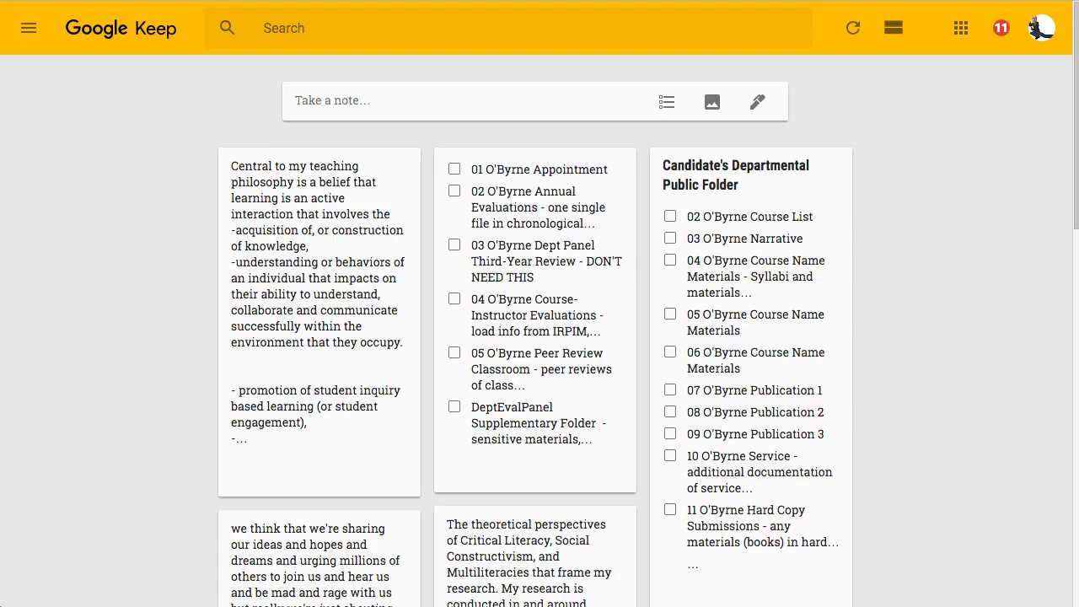
{"action": "left_click", "coordinate": [320, 196]}
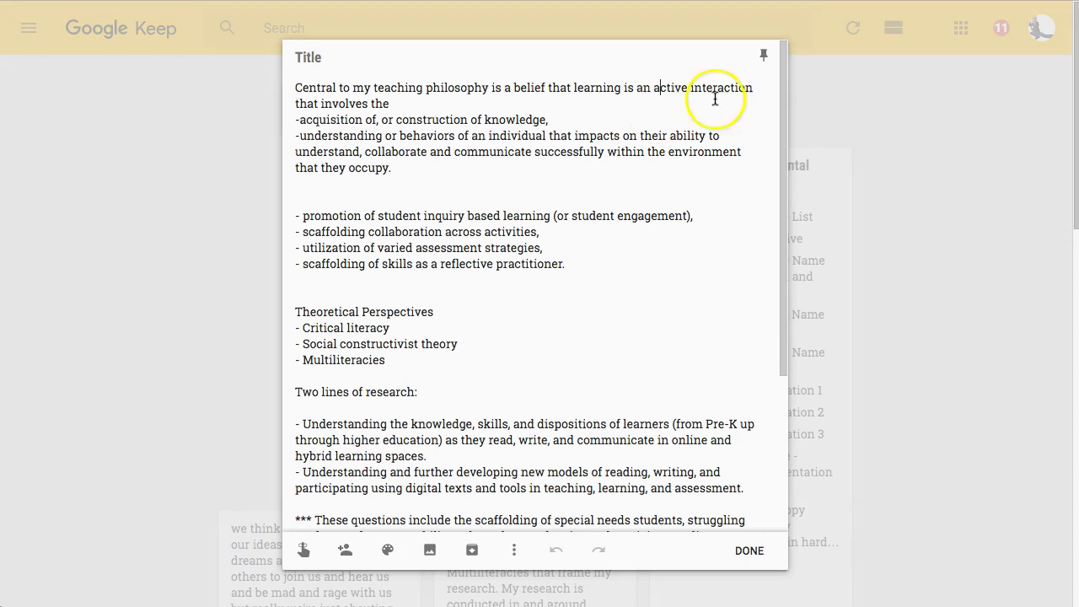
{"action": "left_click", "coordinate": [513, 551]}
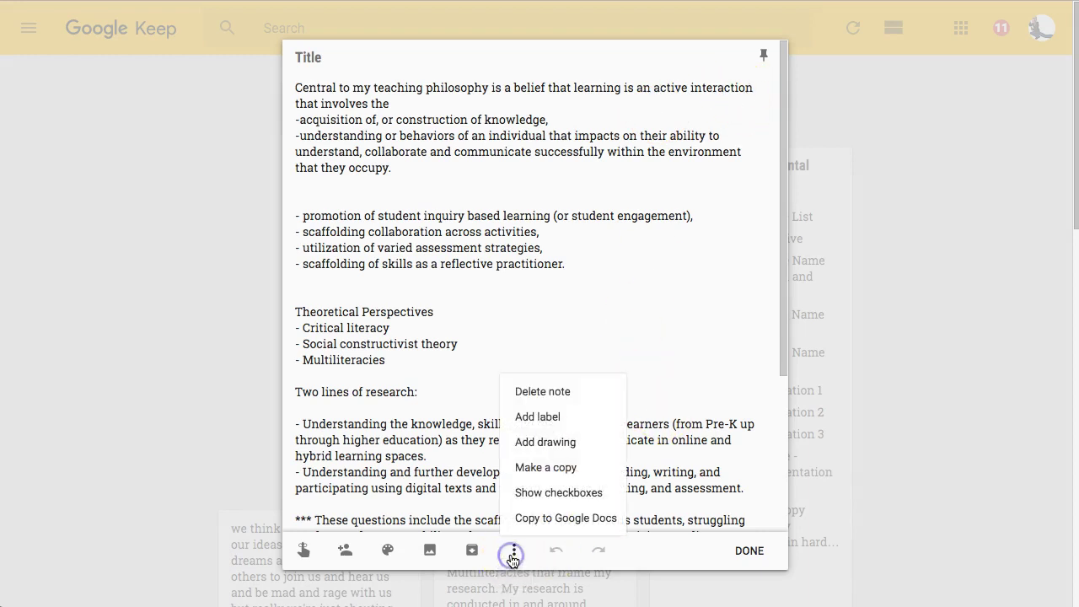
{"action": "left_click", "coordinate": [113, 126]}
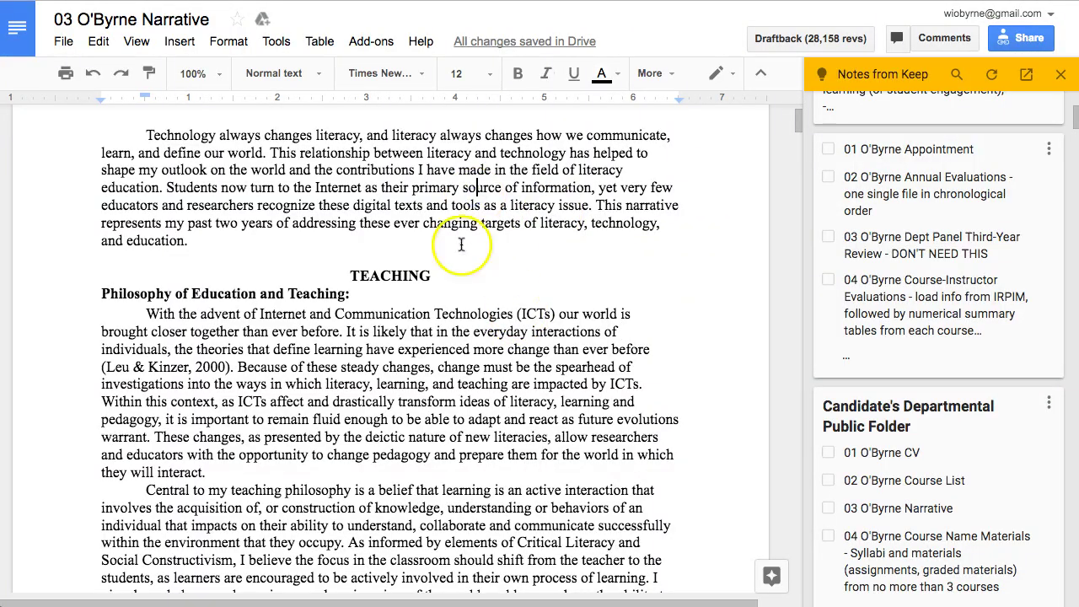
{"action": "scroll", "coordinate": [465, 241], "scroll_direction": "up", "scroll_amount": 3}
{"action": "scroll", "coordinate": [922, 244], "scroll_direction": "up", "scroll_amount": 1}
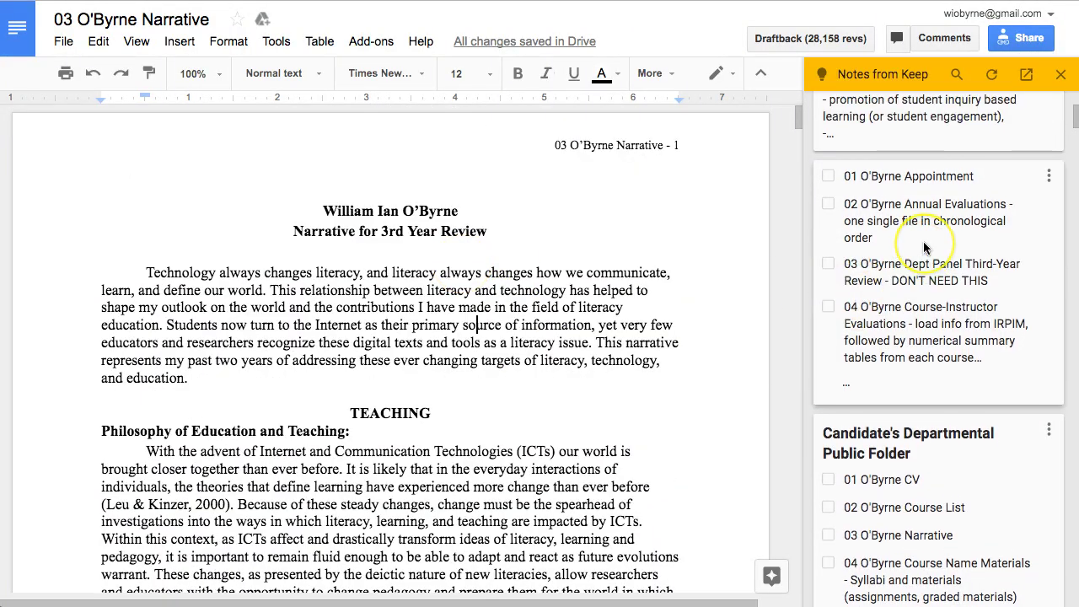
{"action": "scroll", "coordinate": [924, 247], "scroll_direction": "down", "scroll_amount": 10}
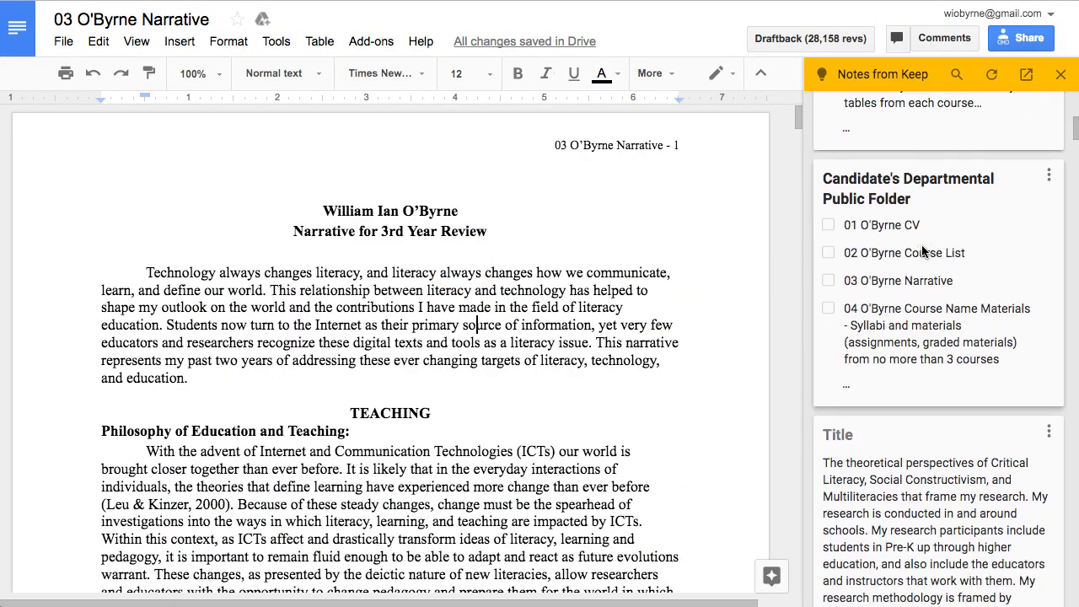
{"action": "scroll", "coordinate": [918, 263], "scroll_direction": "down", "scroll_amount": 5}
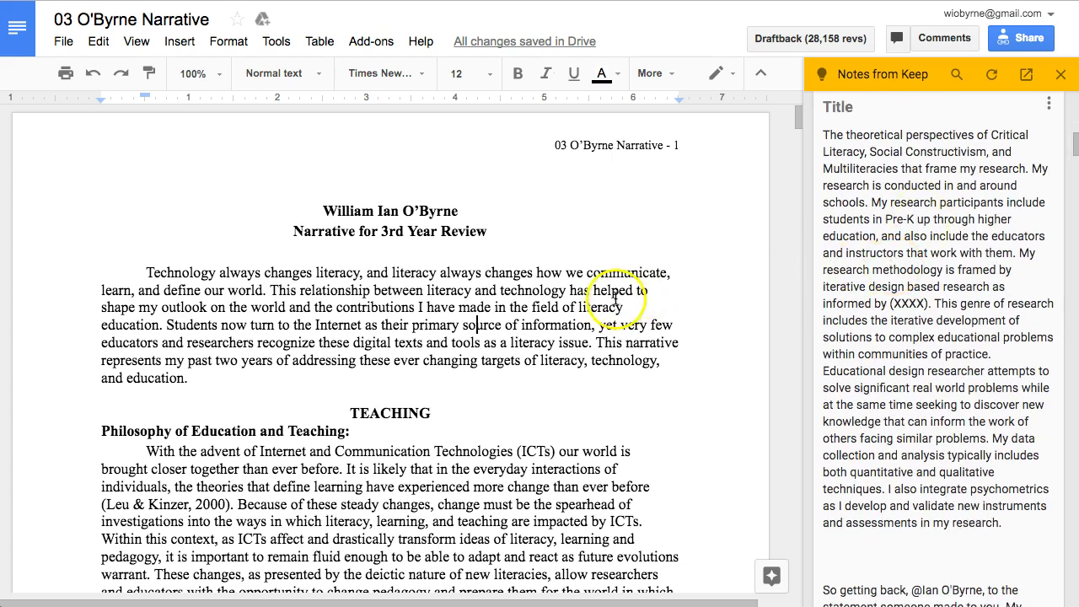
{"action": "left_click", "coordinate": [963, 285]}
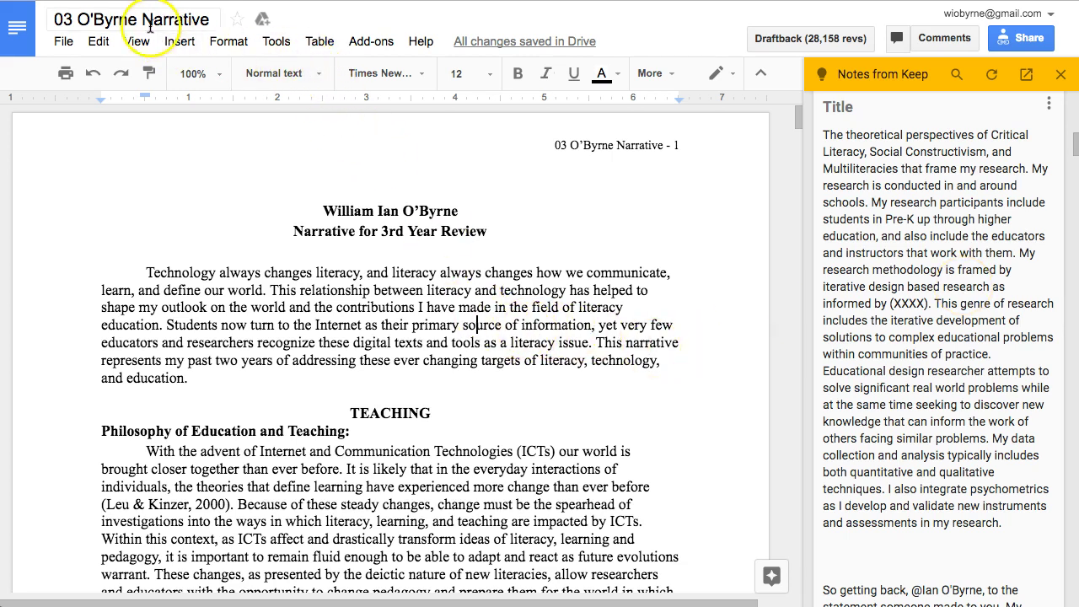
{"action": "left_click", "coordinate": [278, 48]}
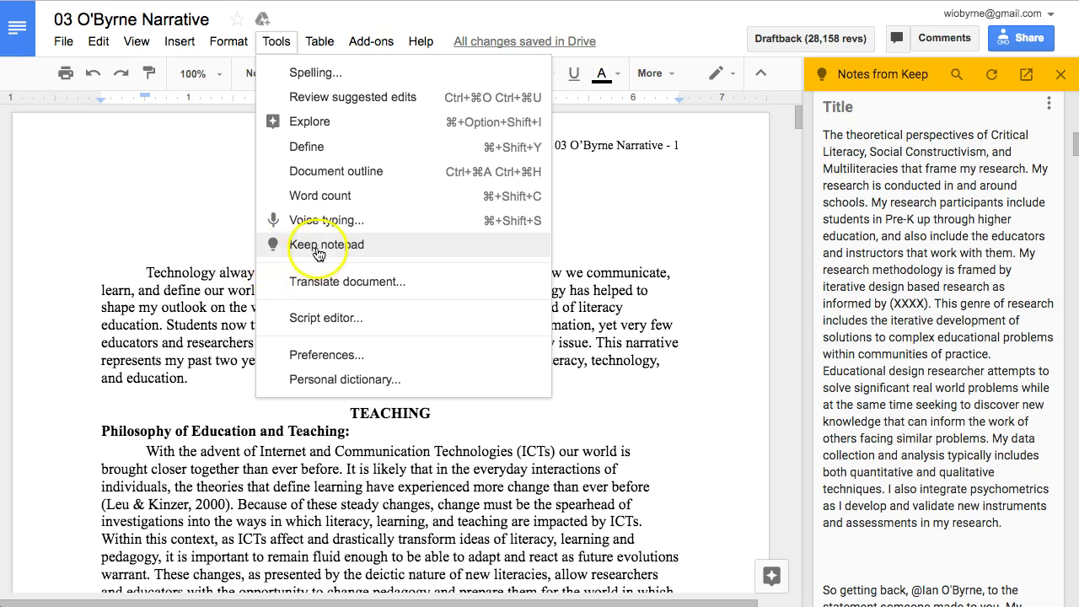
{"action": "left_click", "coordinate": [188, 295]}
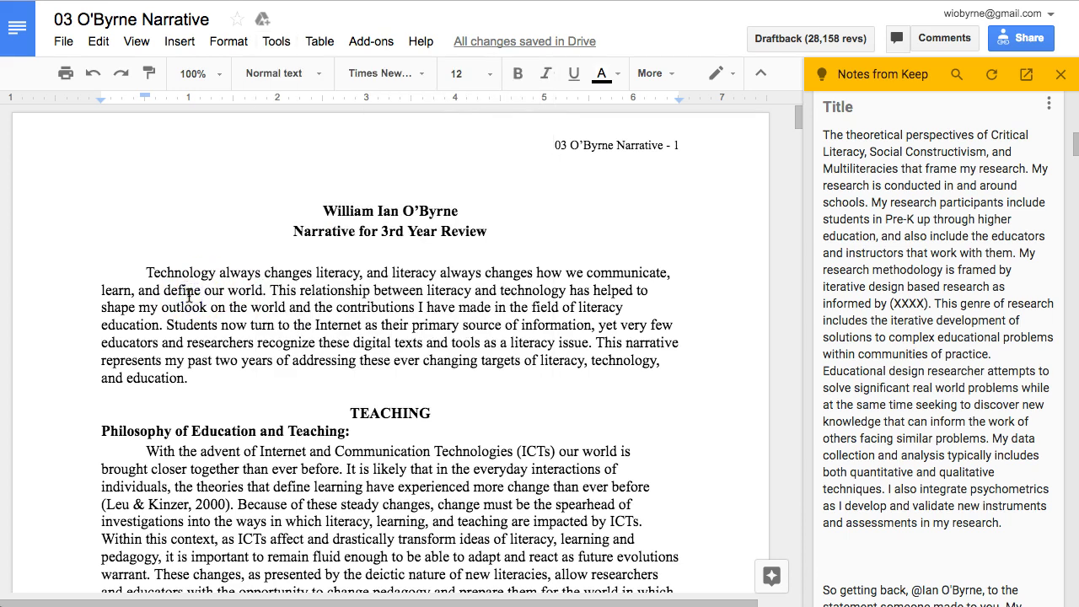